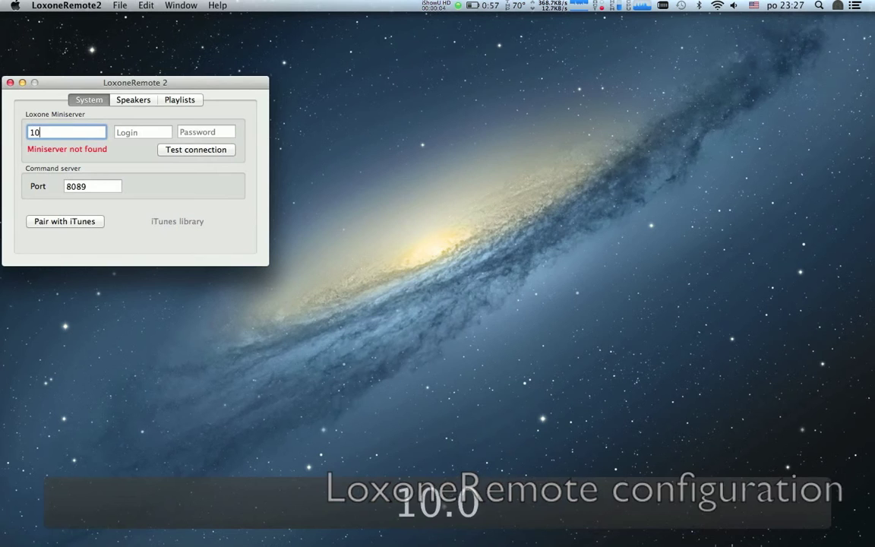
Step: Enter the Miniserver login and password so LoxoneRemote2 reaches 10.0.1.11
key("Tab")
type("ad")
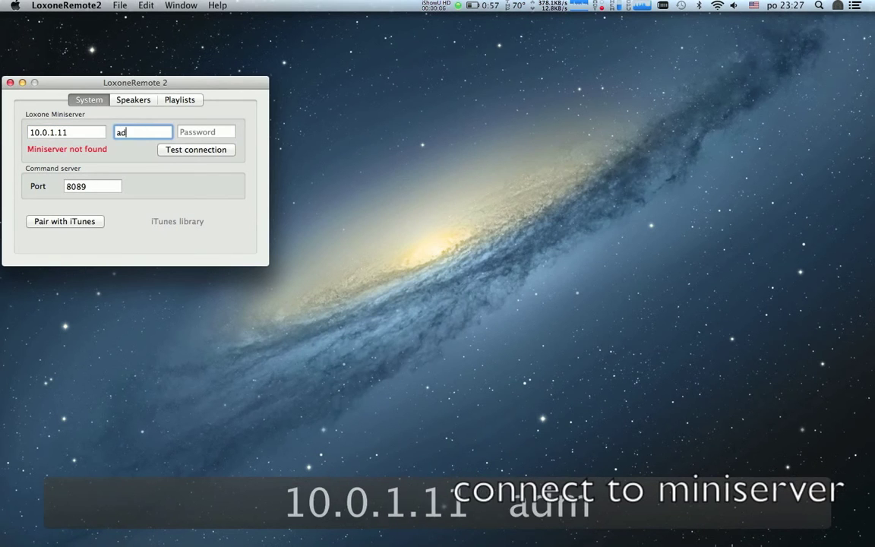
type("minadmin")
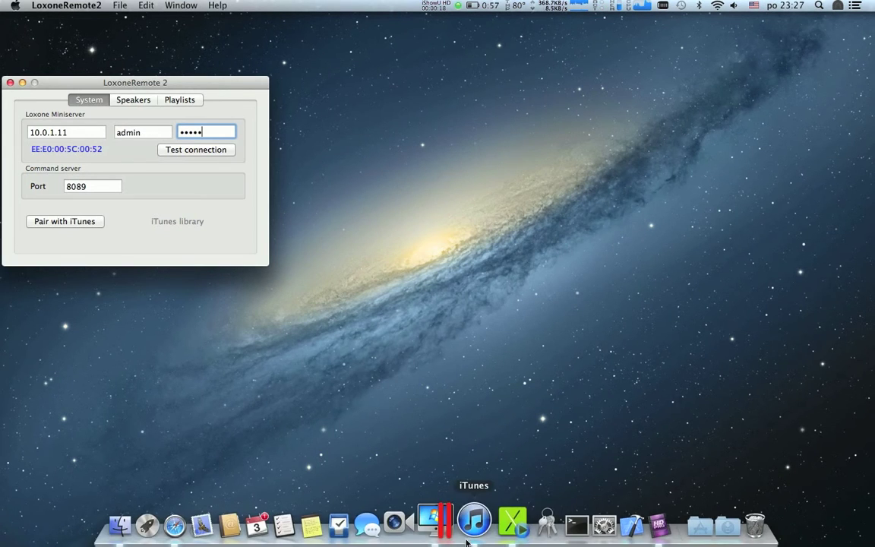
left_click(471, 526)
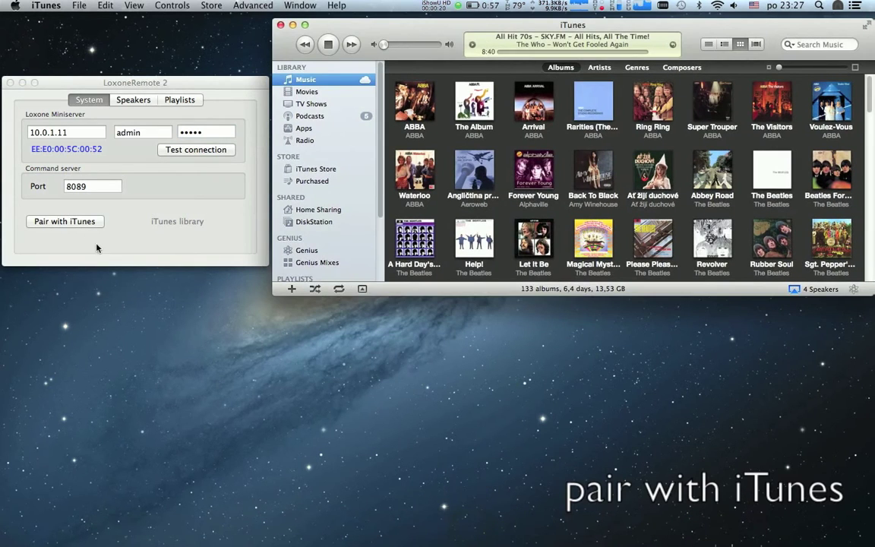
Step: Pair the LoxoneRemote2 device with iTunes by entering the pairing passcode
left_click(84, 222)
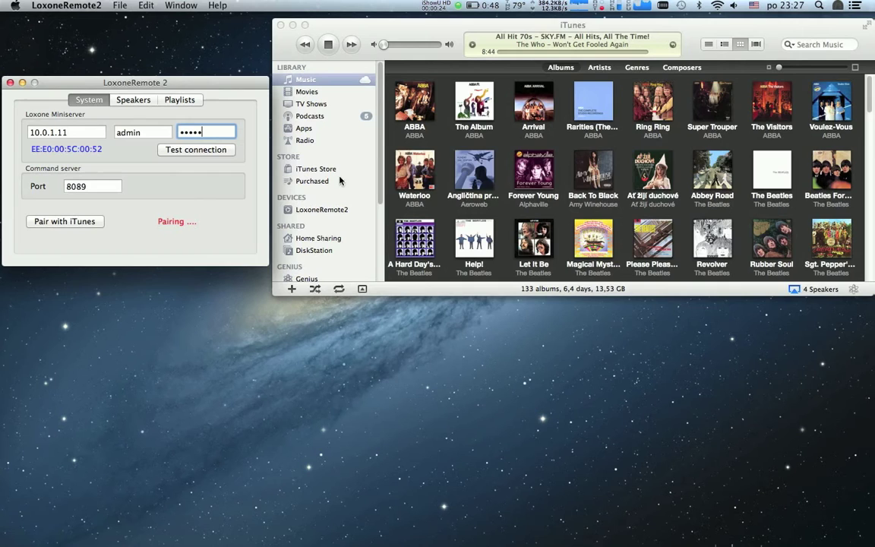
left_click(333, 211)
type("0000")
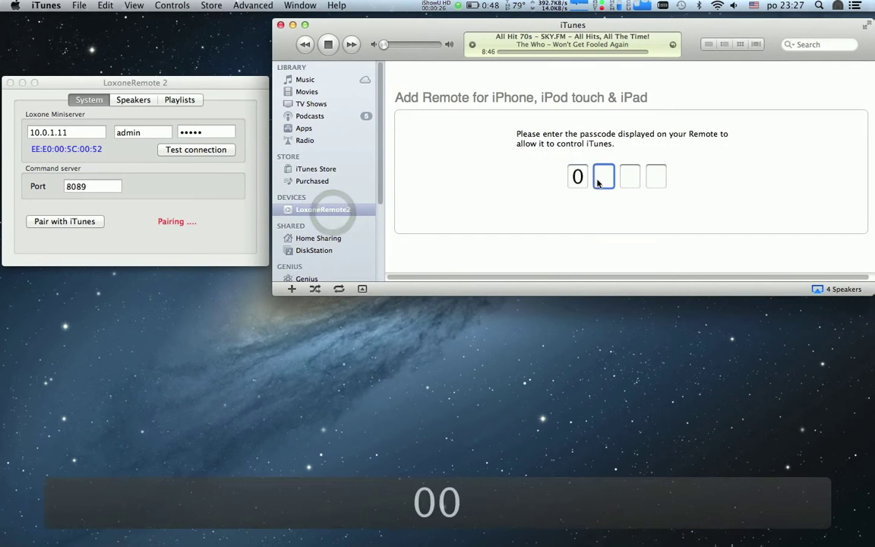
left_click(838, 251)
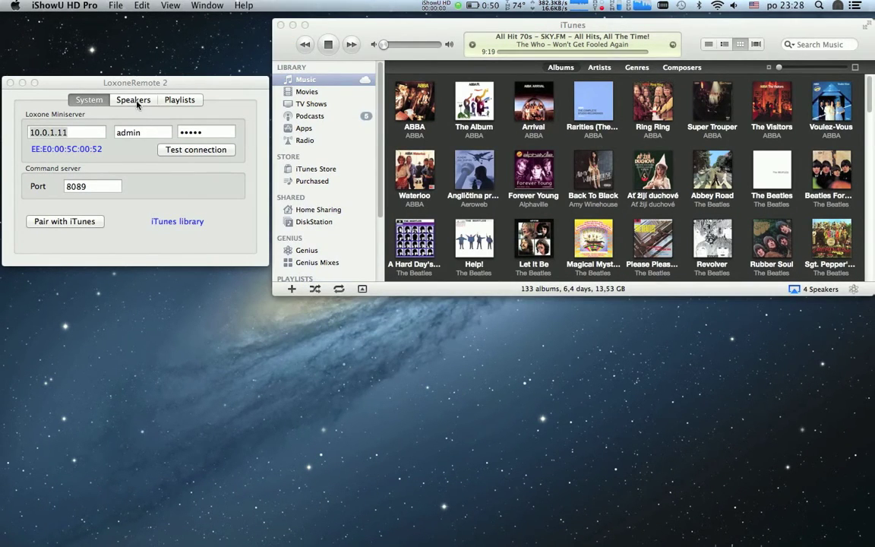
Step: Review LoxoneRemote2's four AirPlay speakers and playlist IDs, with iTunes showing Multiple Speakers
left_click(135, 101)
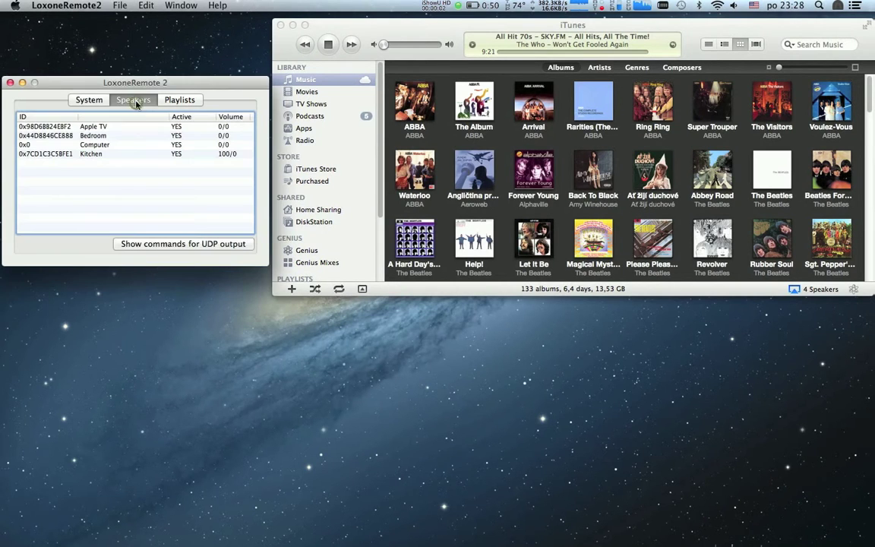
left_click(795, 289)
left_click(820, 472)
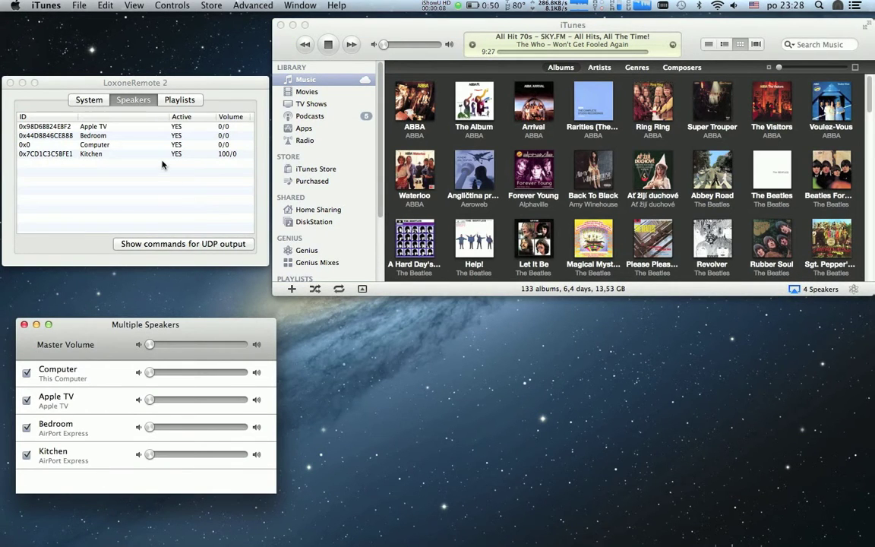
left_click(179, 100)
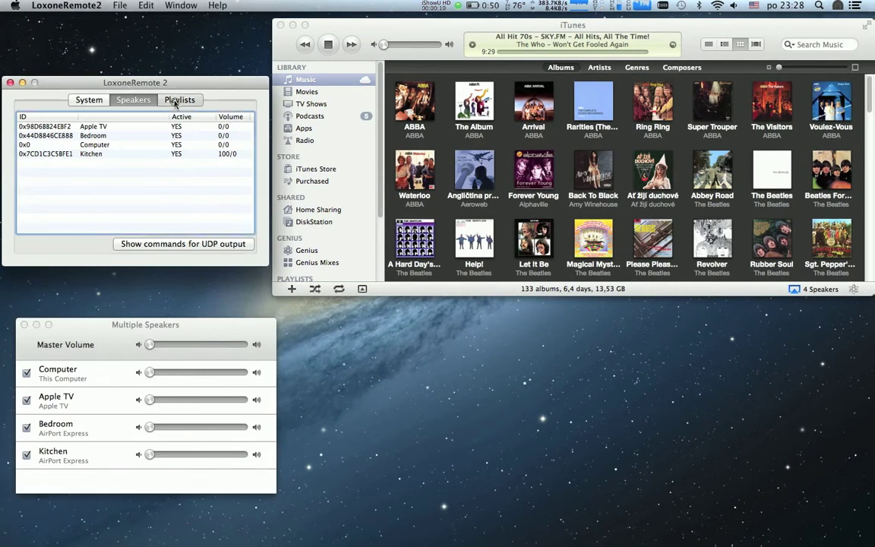
left_click(91, 100)
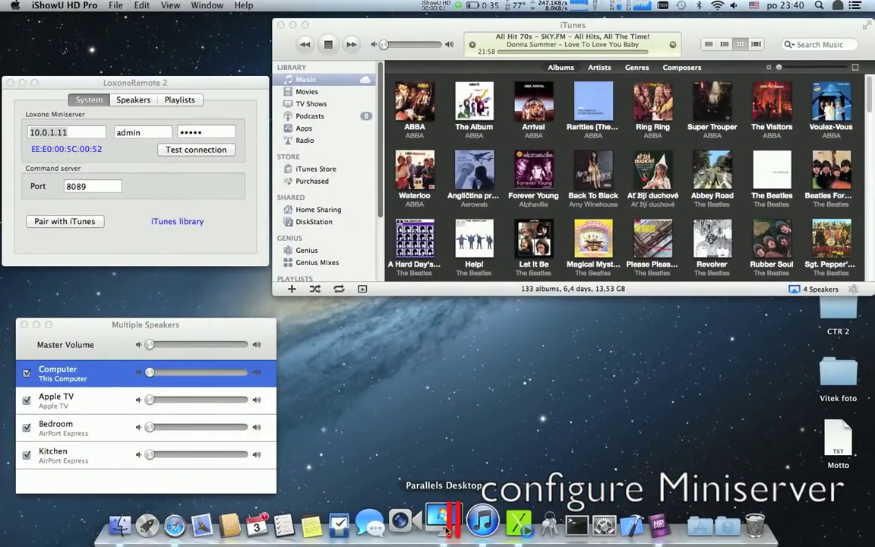
Step: Start a new Loxone Config project and add a Virtual output connector
left_click(443, 523)
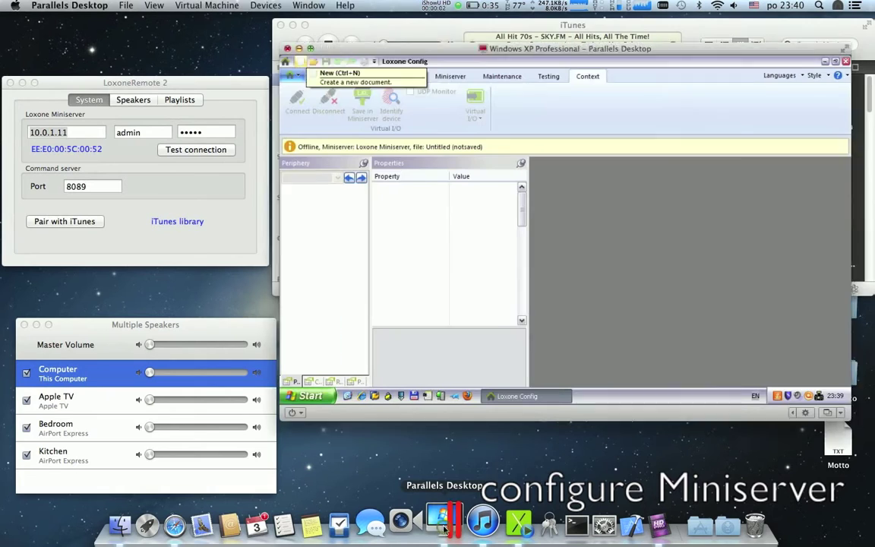
left_click(291, 37)
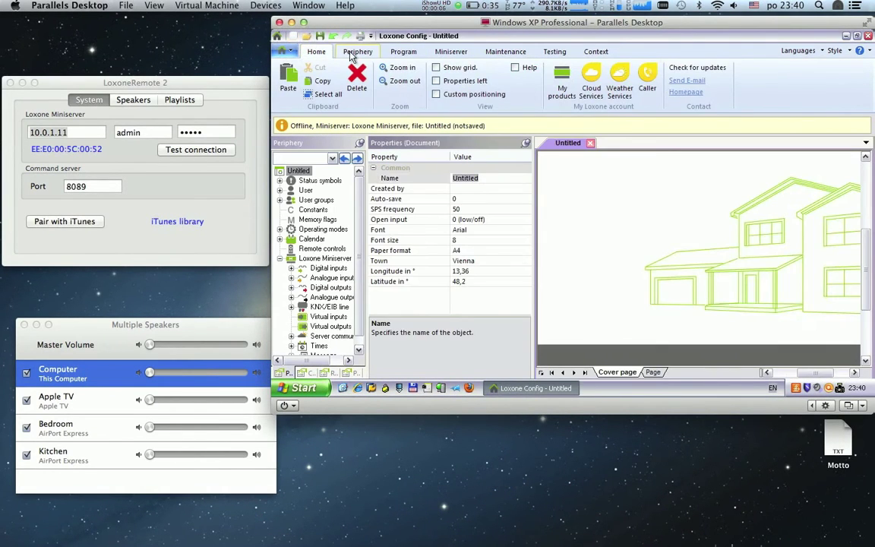
left_click(355, 52)
left_click(410, 94)
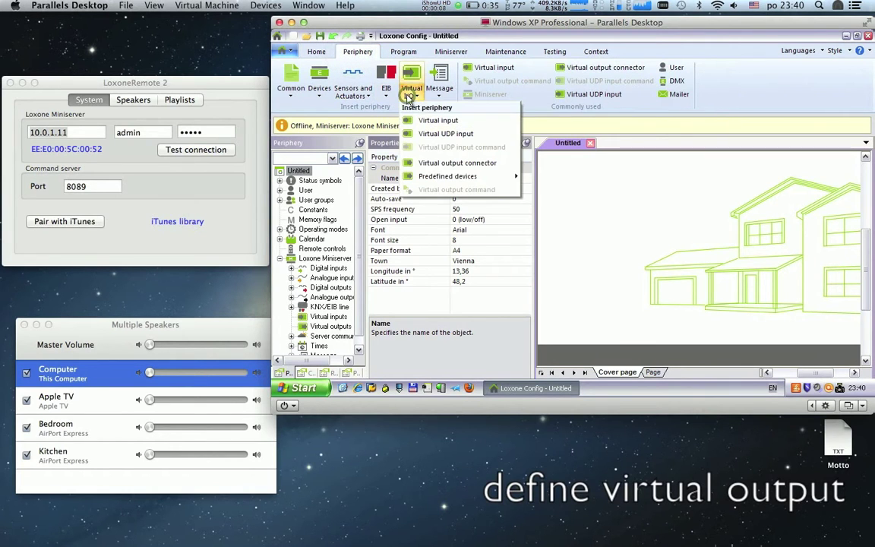
left_click(430, 163)
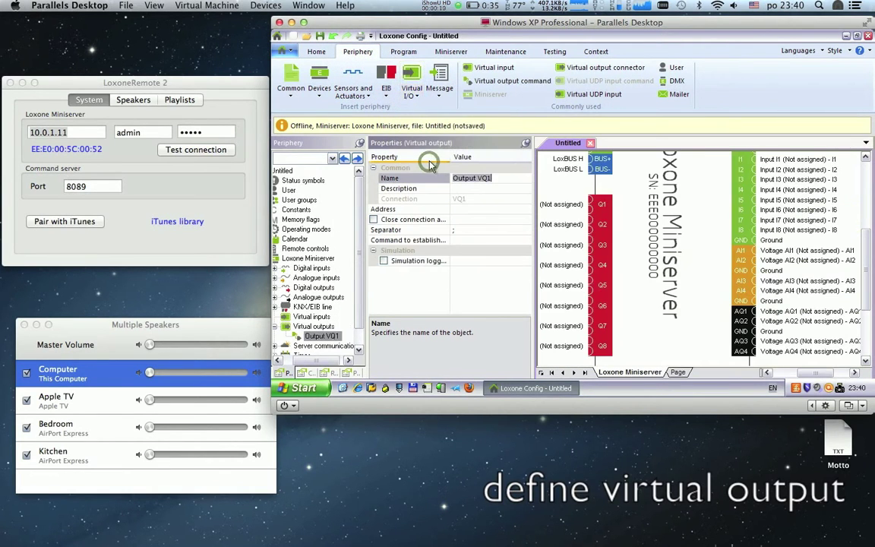
type("iT")
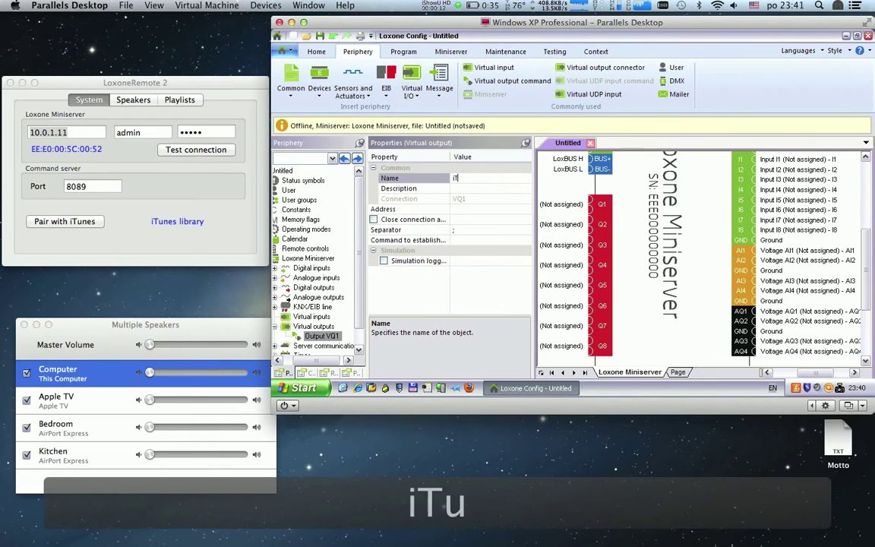
type("unes")
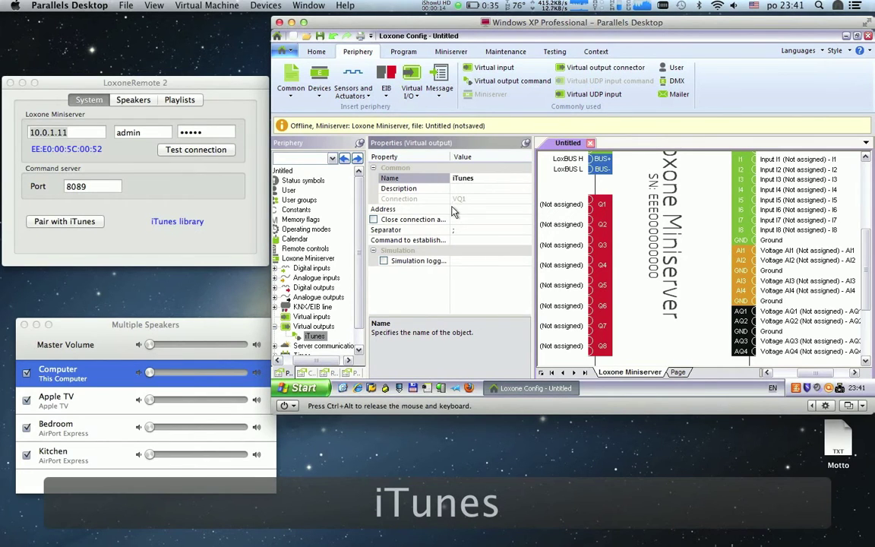
left_click(453, 210)
type("http")
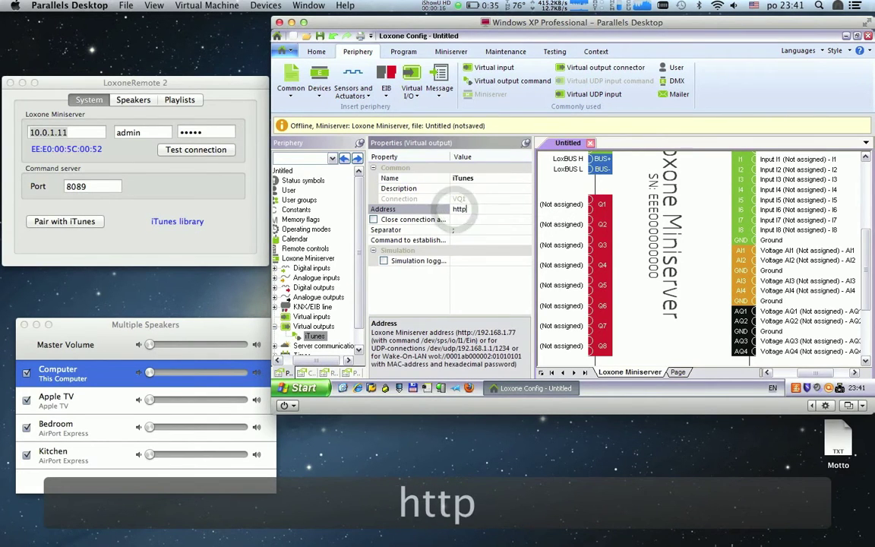
type("://10.0.")
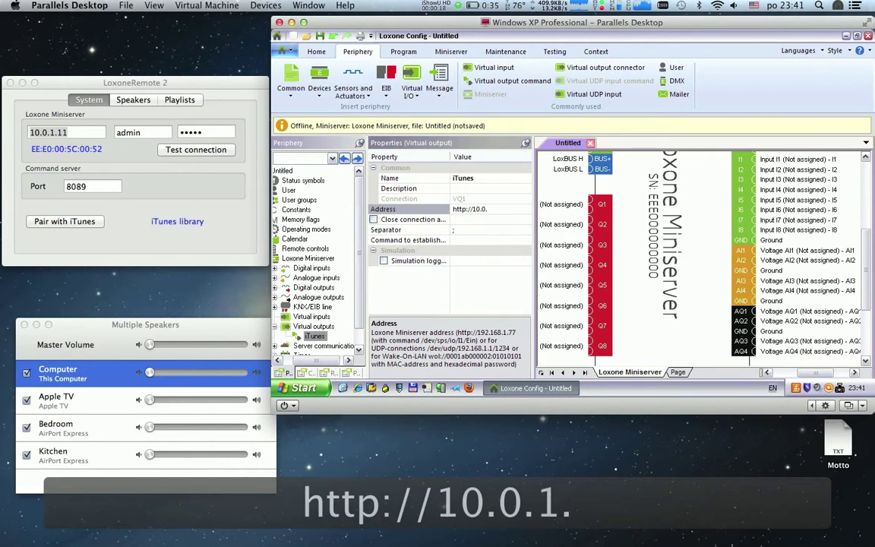
type("1.82:8089")
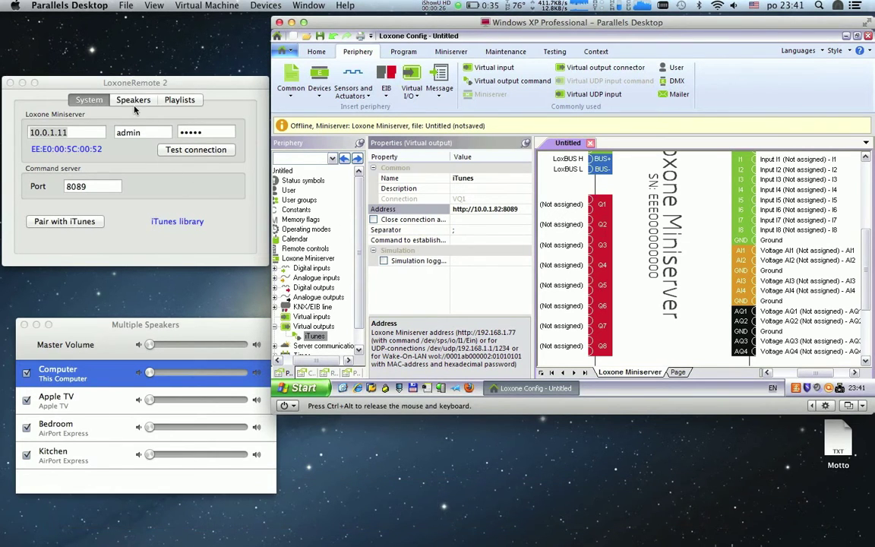
left_click(130, 101)
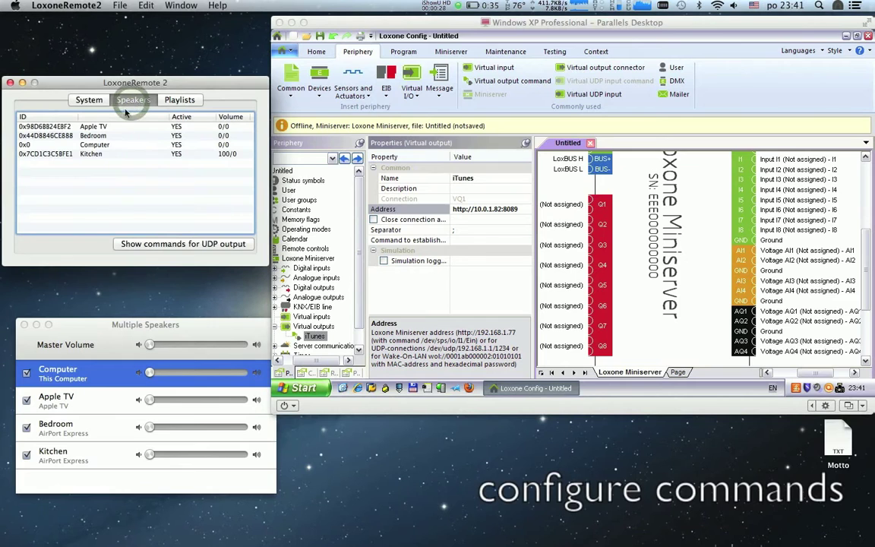
Step: Add a virtual output command named Pause under the iTunes output
left_click(140, 247)
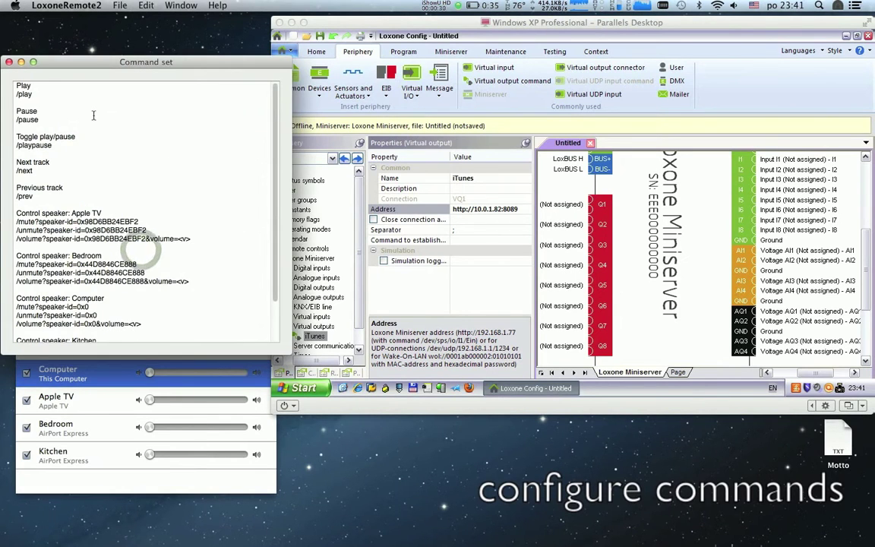
left_click(417, 96)
left_click(441, 187)
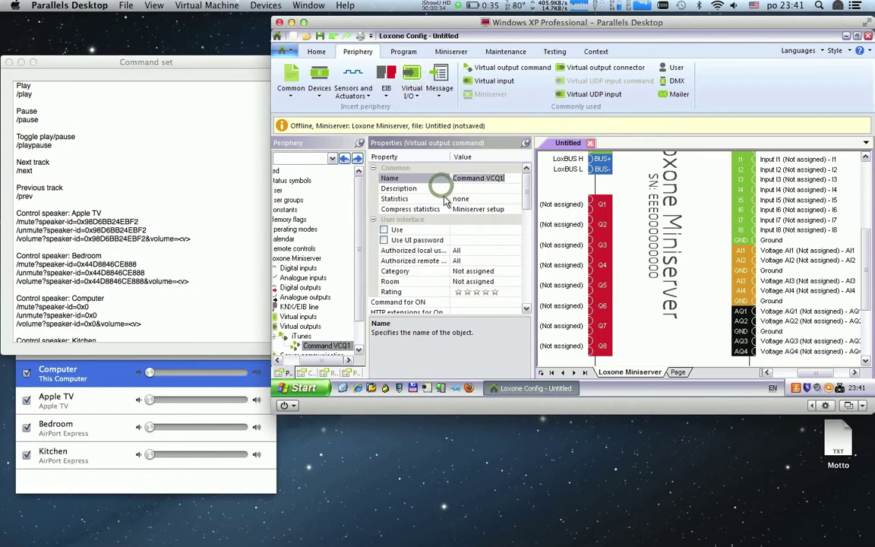
type("Play")
key("Return")
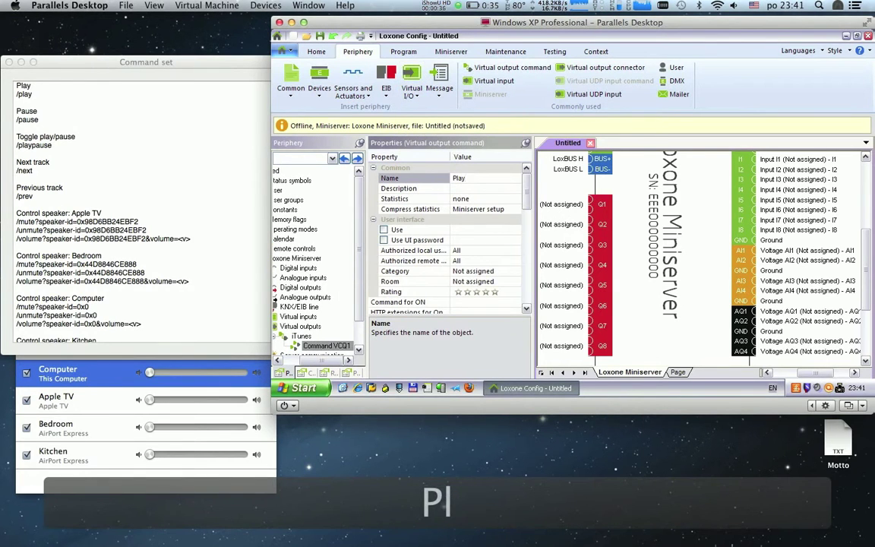
type("Paus")
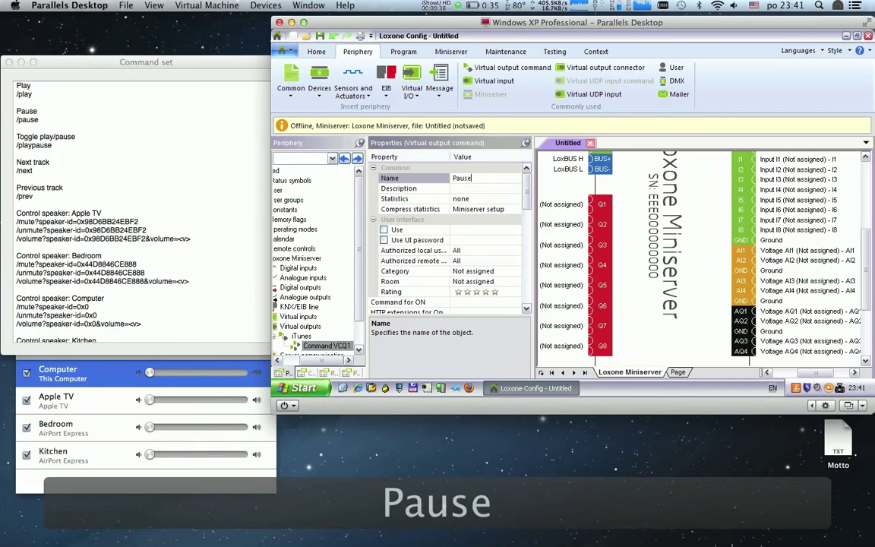
type("e")
key("Return")
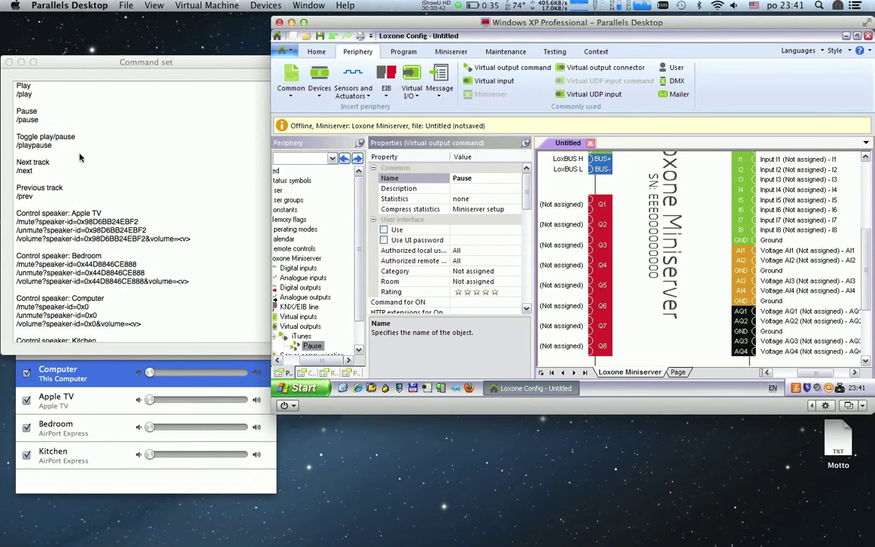
Step: Set Pause's Command for ON to /pause and insert a second output command
left_click(29, 120)
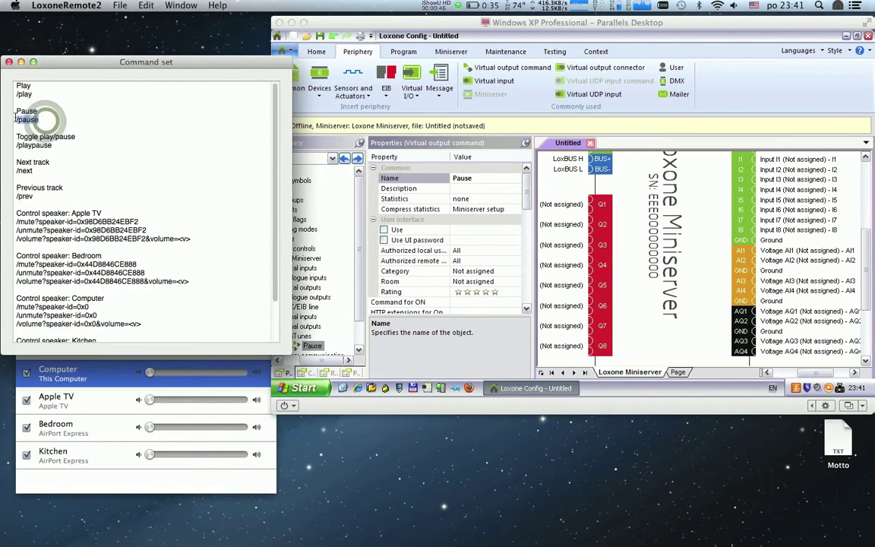
key("super+c")
left_click(462, 303)
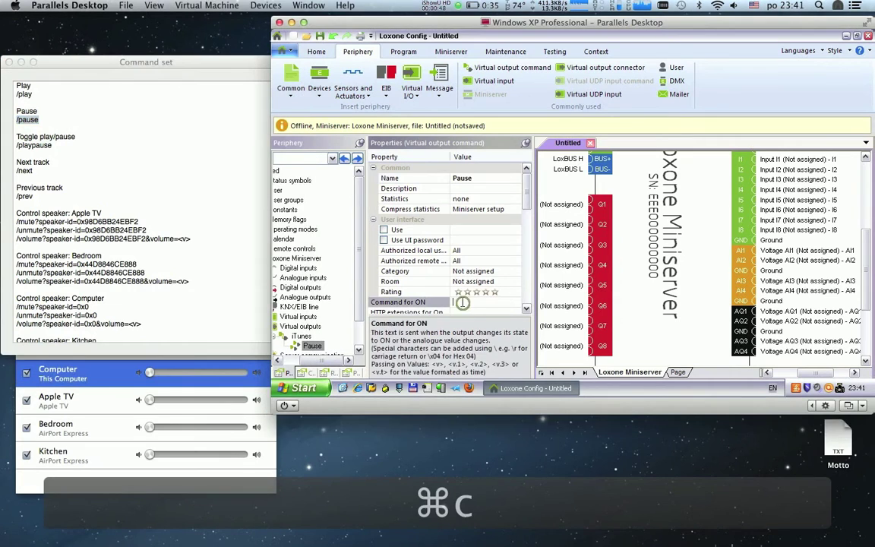
key("super+v")
left_click(415, 98)
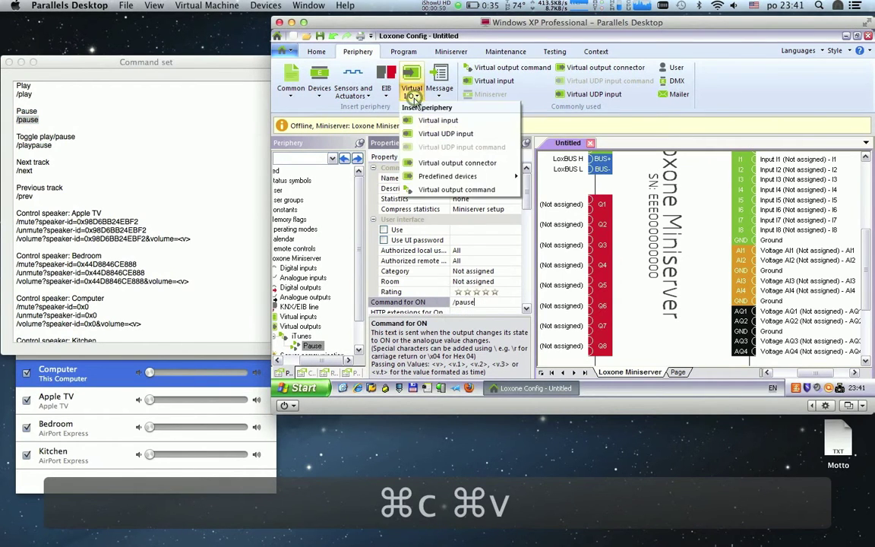
left_click(422, 181)
Step: Name the new command Next and set its Command for ON to /next
left_click(456, 178)
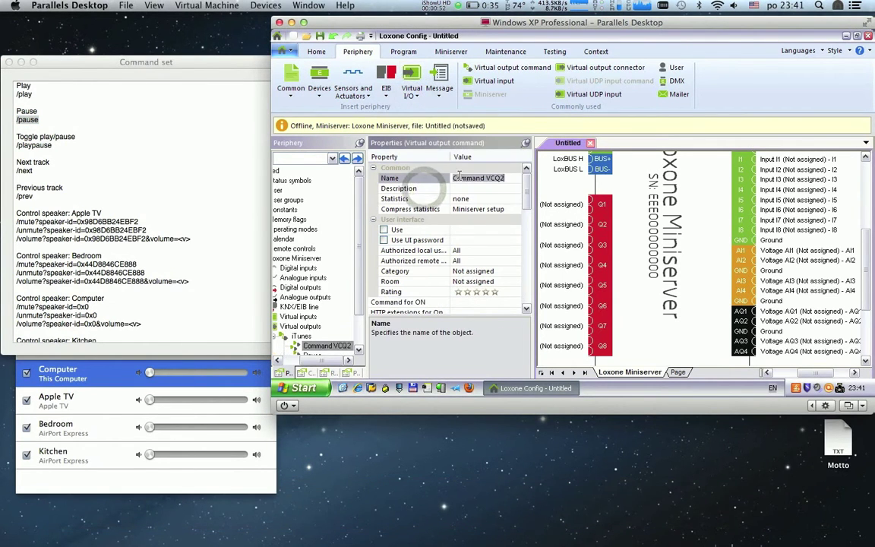
type("Next")
key("Return")
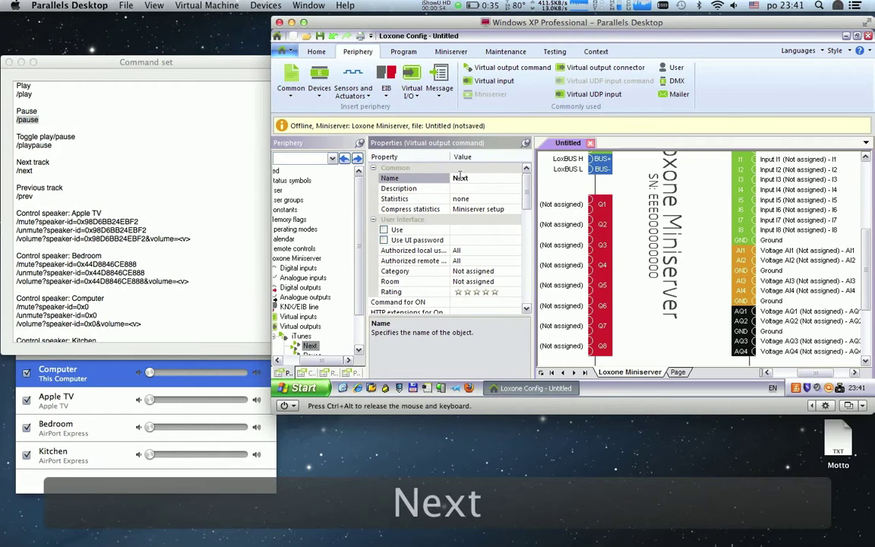
left_click_drag(36, 171, 4, 174)
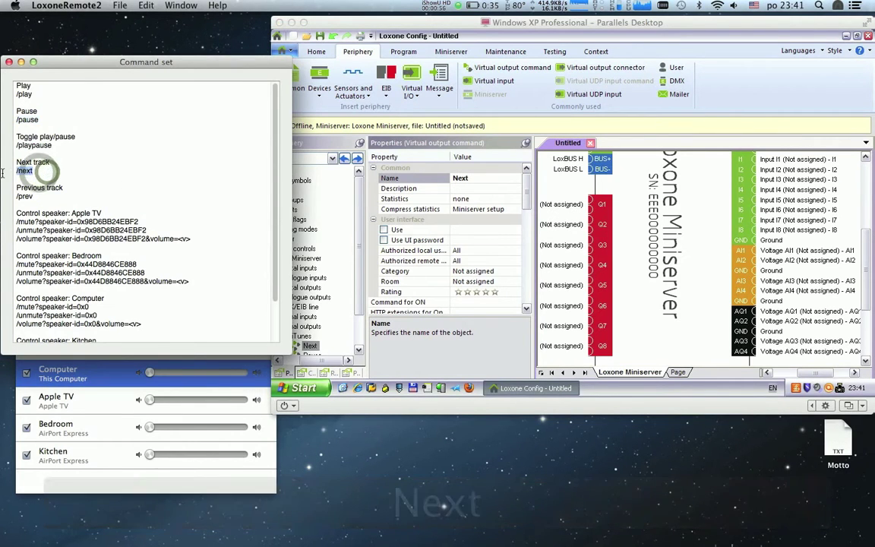
key("super+c")
left_click(460, 302)
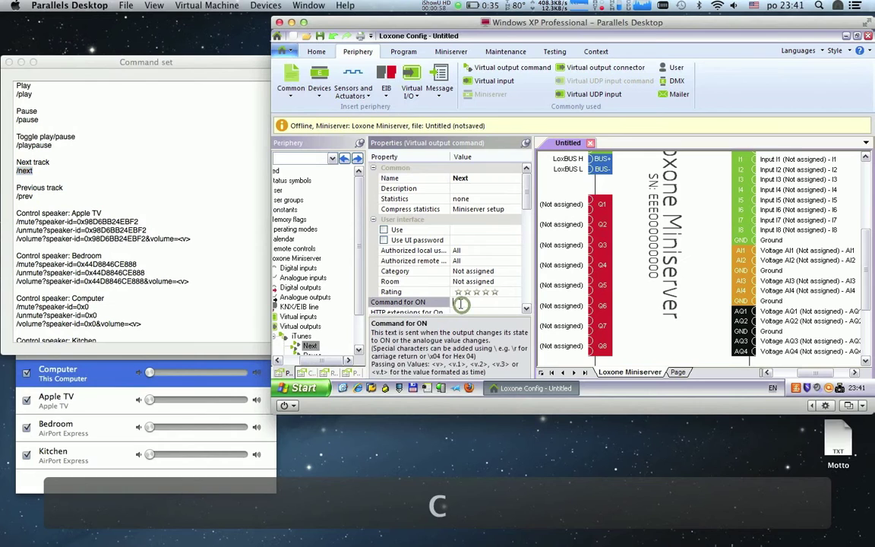
key("super+v")
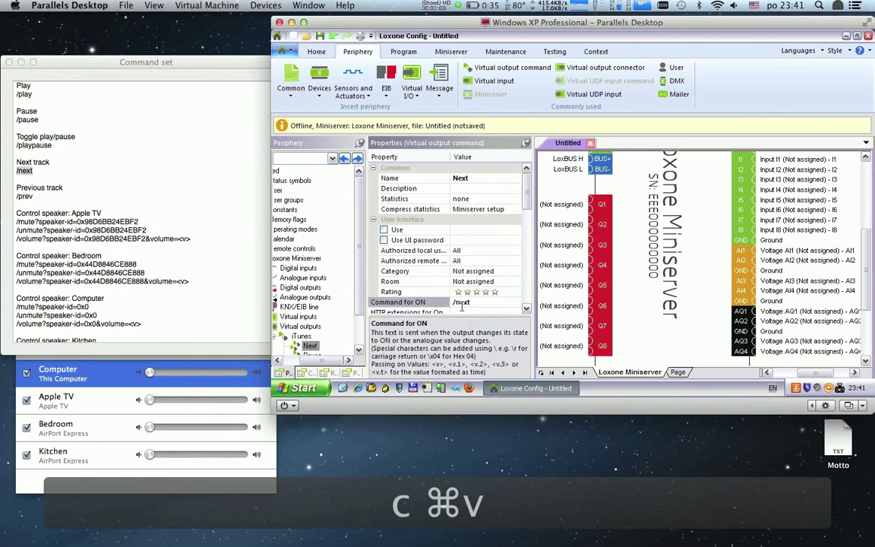
Step: Add a Prev output command whose Command for ON is /prev
left_click(411, 89)
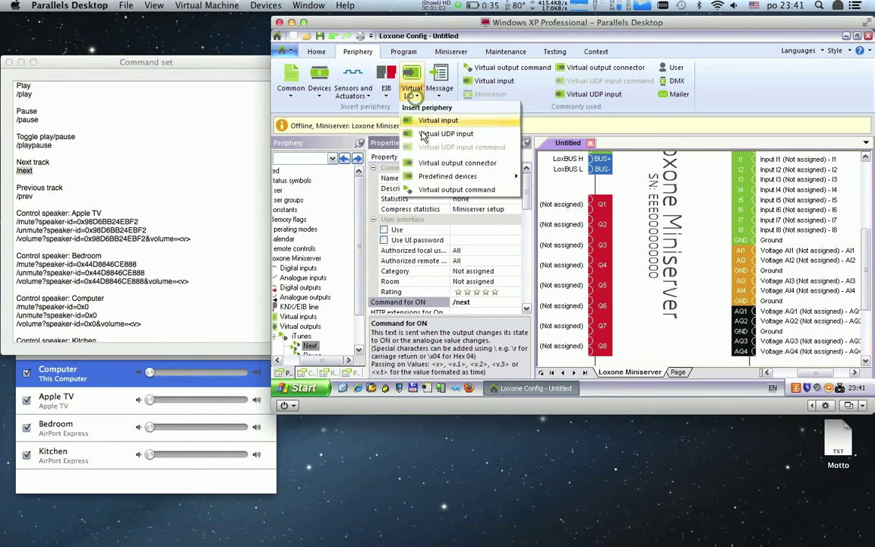
left_click(433, 184)
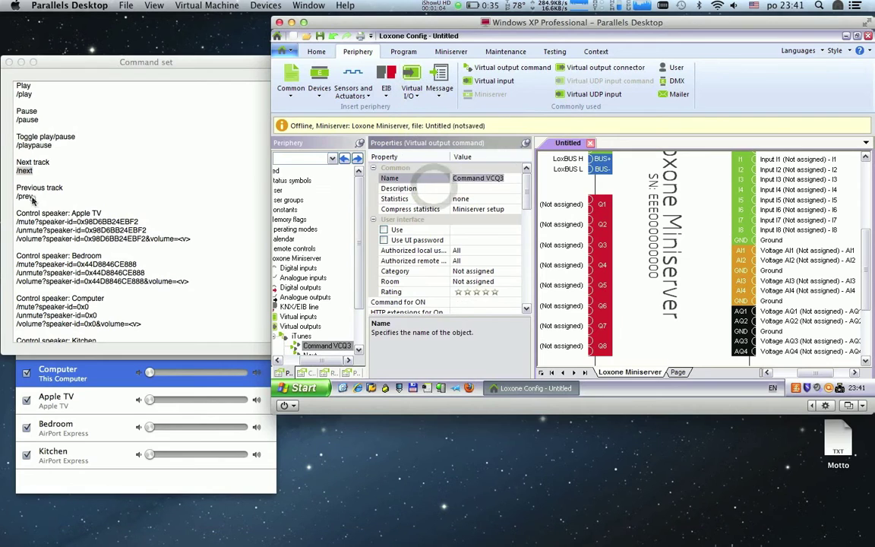
double_click(27, 196)
key("super+c")
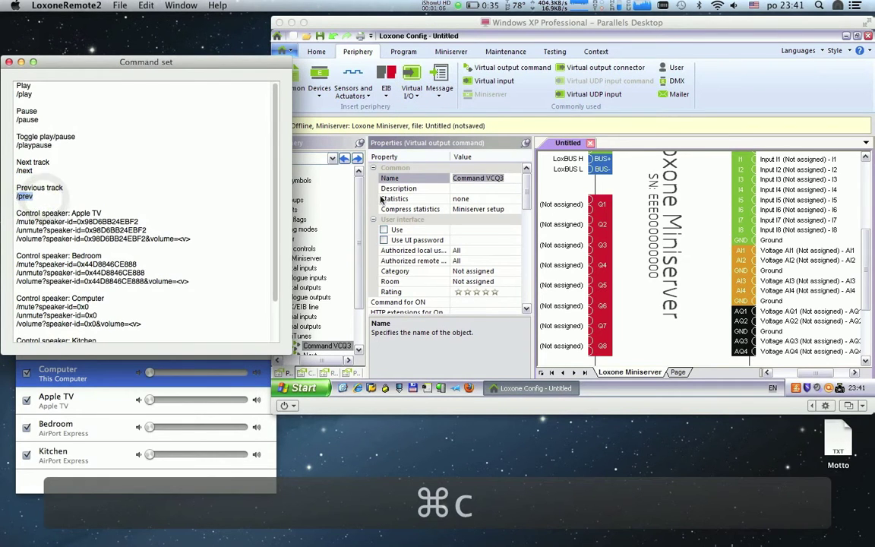
left_click(475, 143)
left_click(510, 177)
type("Prev")
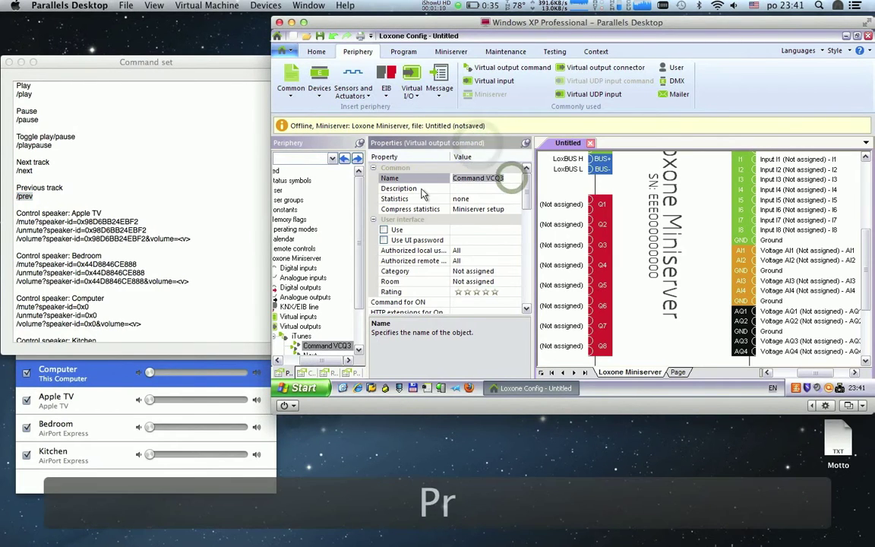
left_click(468, 301)
key("super+v")
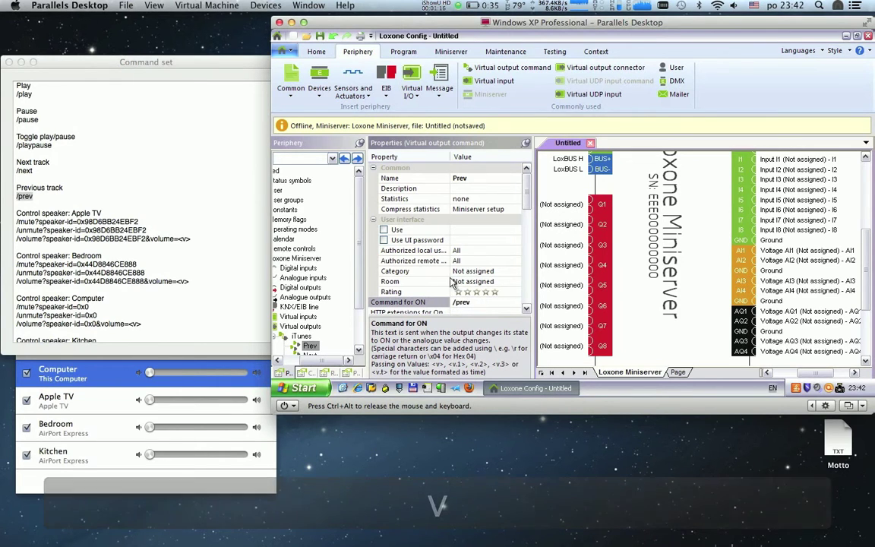
left_click(415, 98)
Step: Add a Volume AppleTV command whose Command for ON is the Apple TV /volume URL
left_click(440, 190)
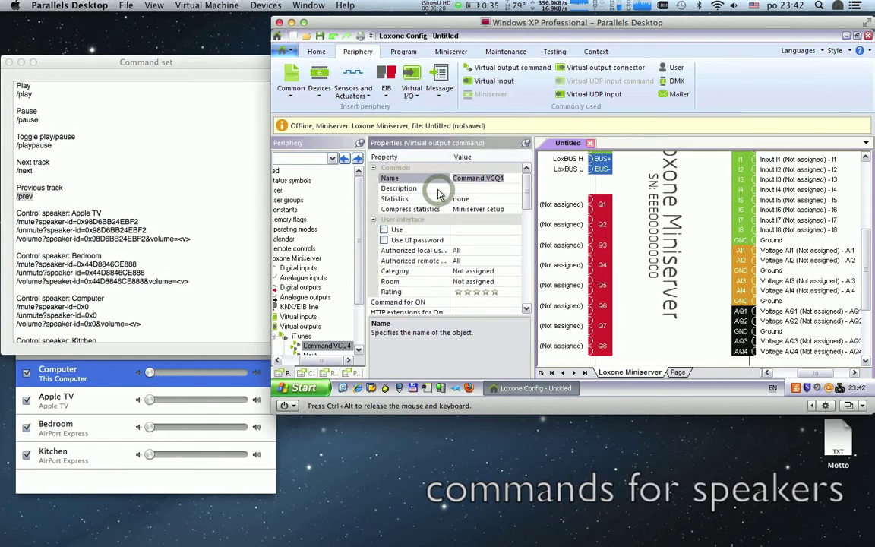
type("Vol")
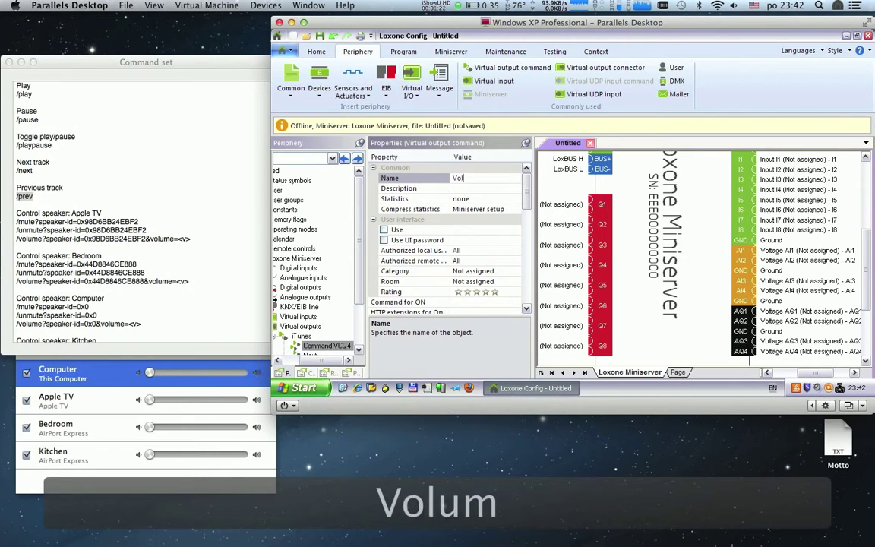
type("ume AppleTV")
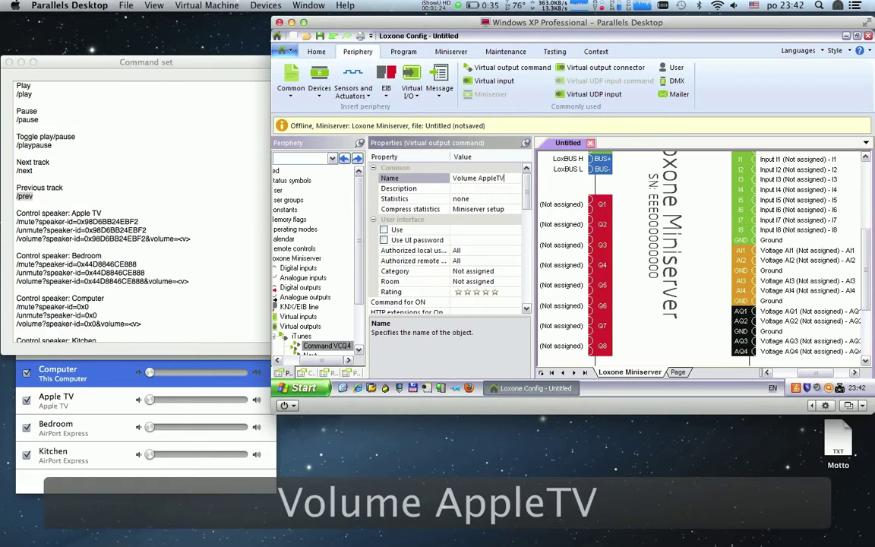
key("Return")
left_click(232, 244)
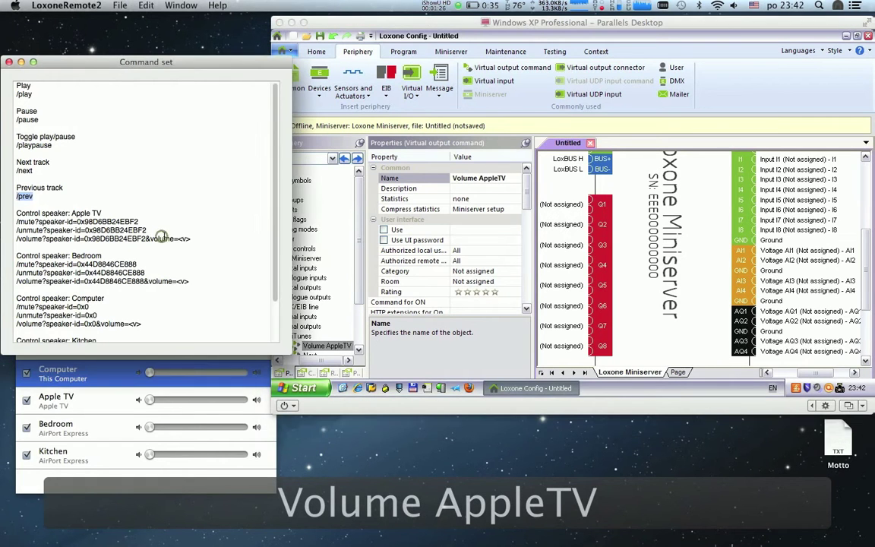
mouse_move(17, 230)
left_mouse_down()
mouse_move(193, 239)
mouse_move(12, 238)
left_mouse_up()
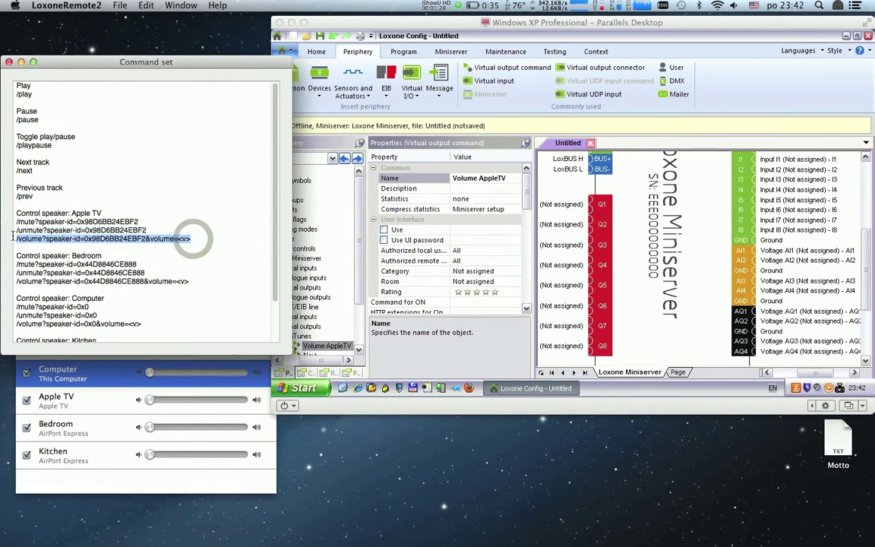
key("super+c")
left_click(461, 302)
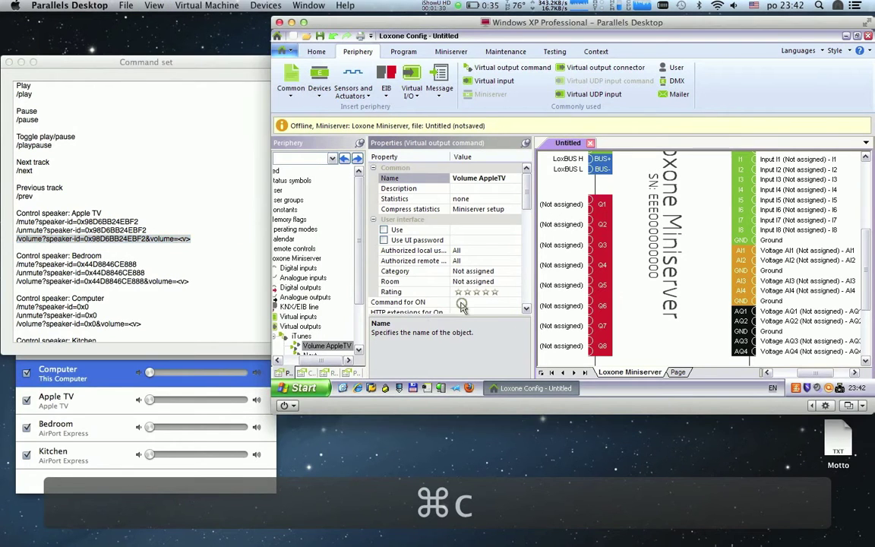
key("super+v")
Step: Make Volume AppleTV analogue with Input and Target value 2 at 100 and unit <v>
left_click(526, 308)
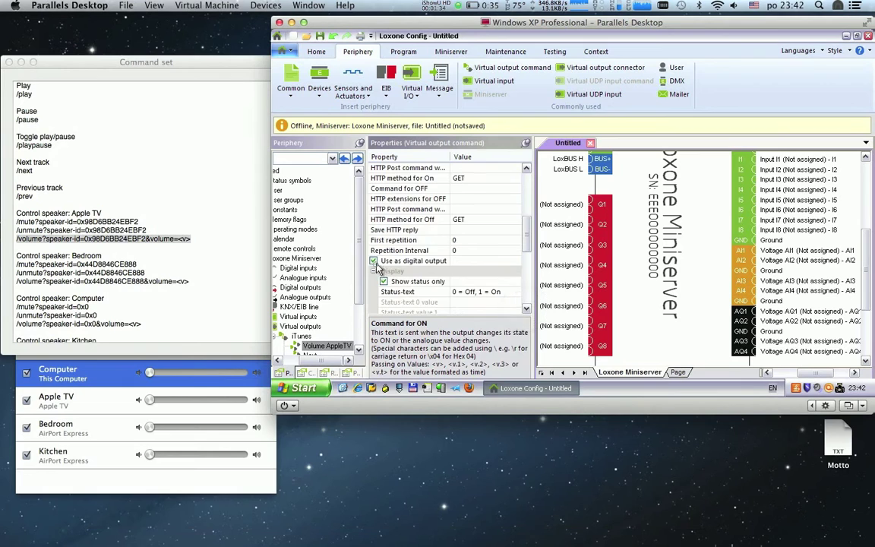
left_click(373, 261)
left_click(468, 209)
type("00")
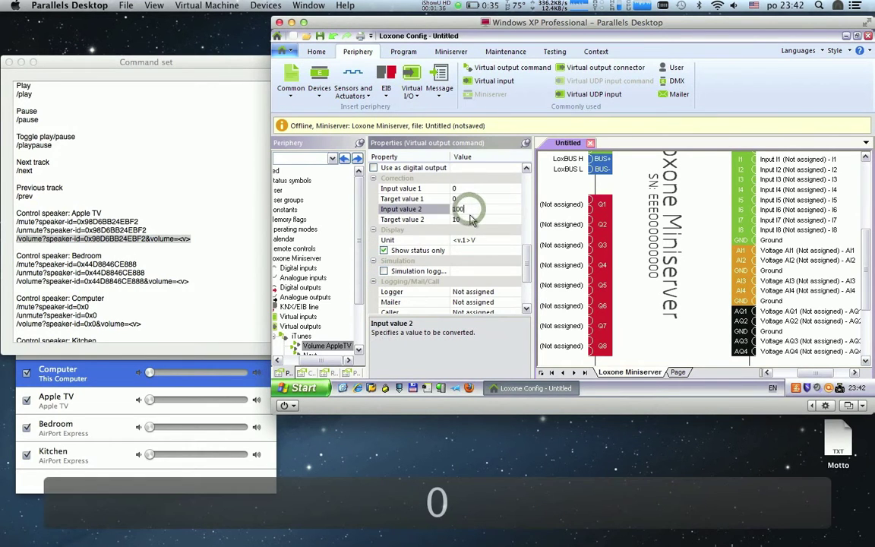
left_click(469, 219)
type("0")
left_click(463, 239)
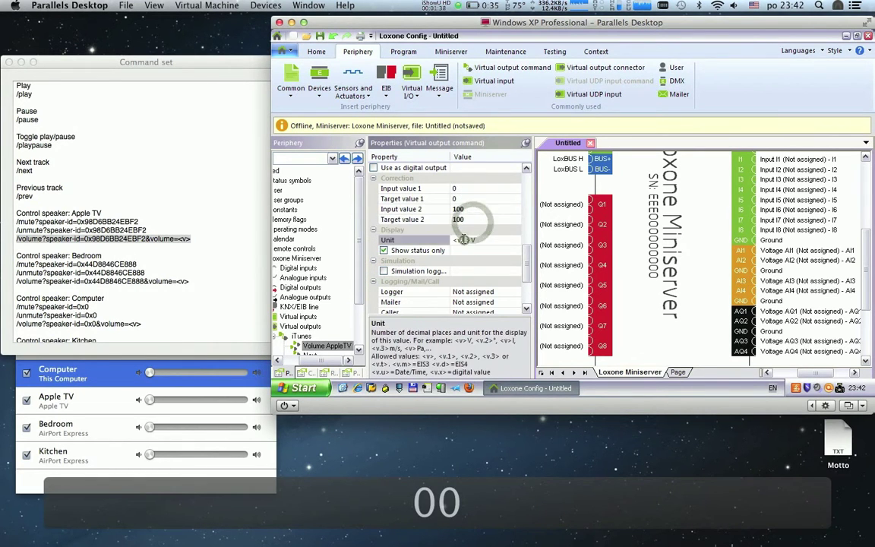
left_click(465, 240)
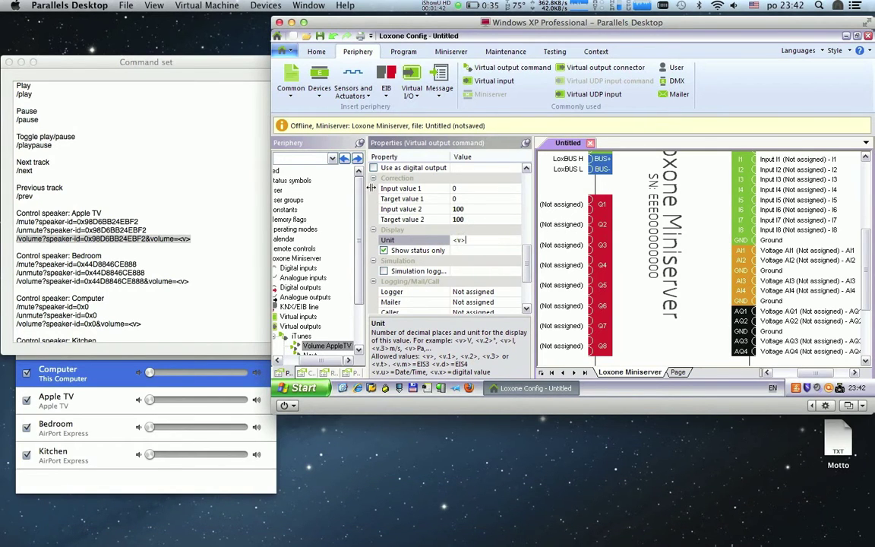
left_click(411, 85)
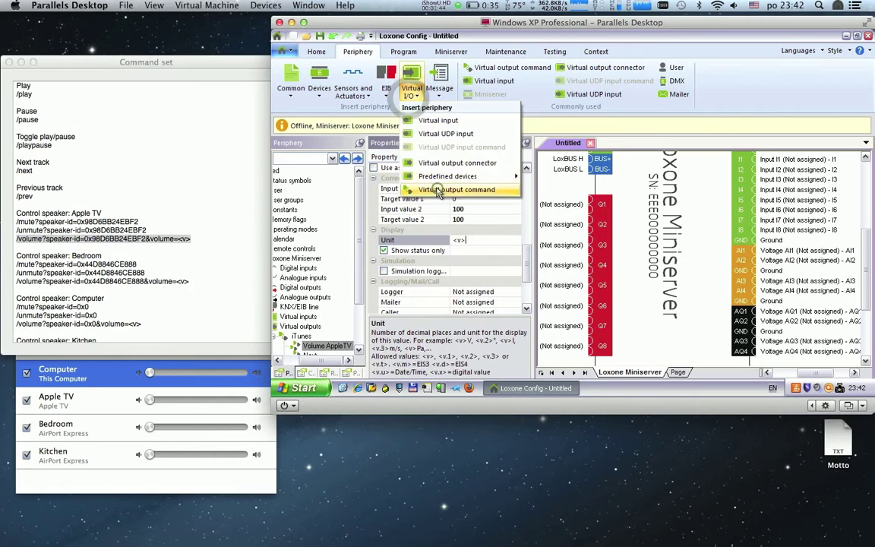
Step: Add a Volume Bedroom command sending the Bedroom speaker's /volume URL on ON
left_click(439, 189)
type("Vol")
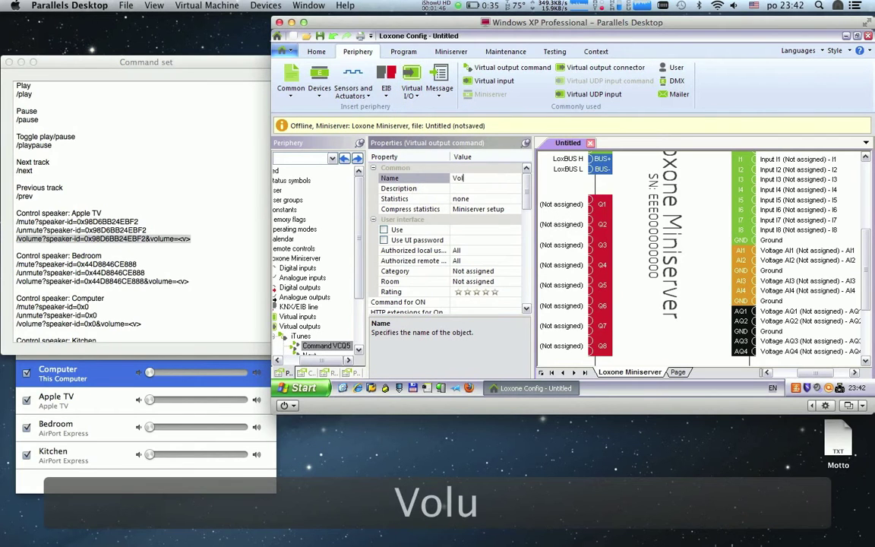
type("ume Bedroom")
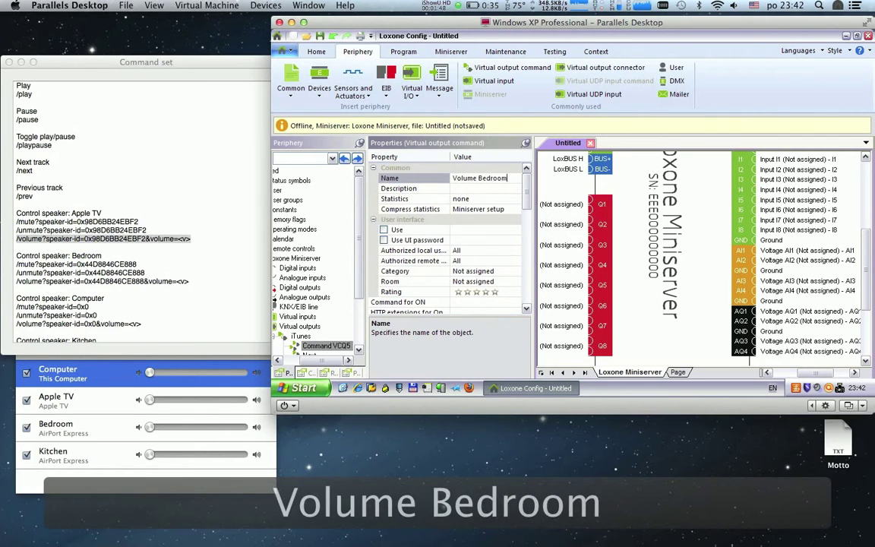
left_click(438, 192)
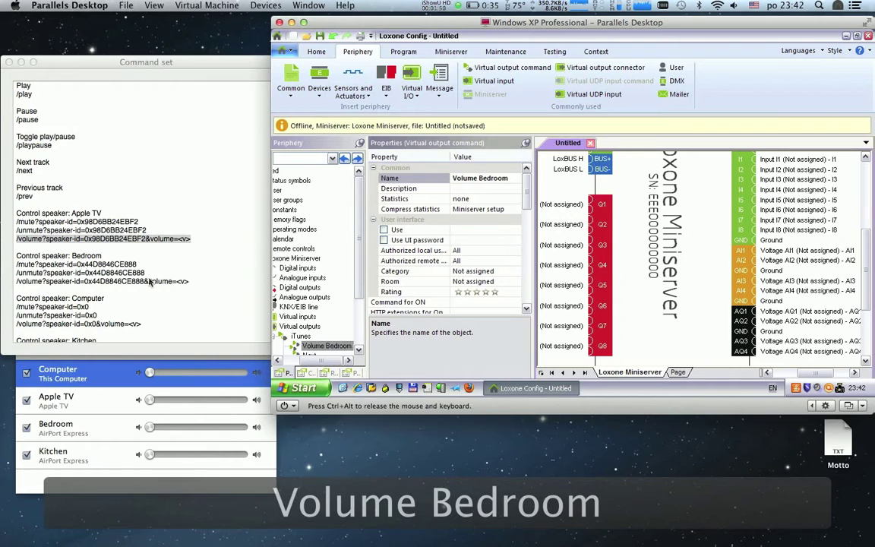
left_click(149, 281)
left_click_drag(192, 281, 11, 278)
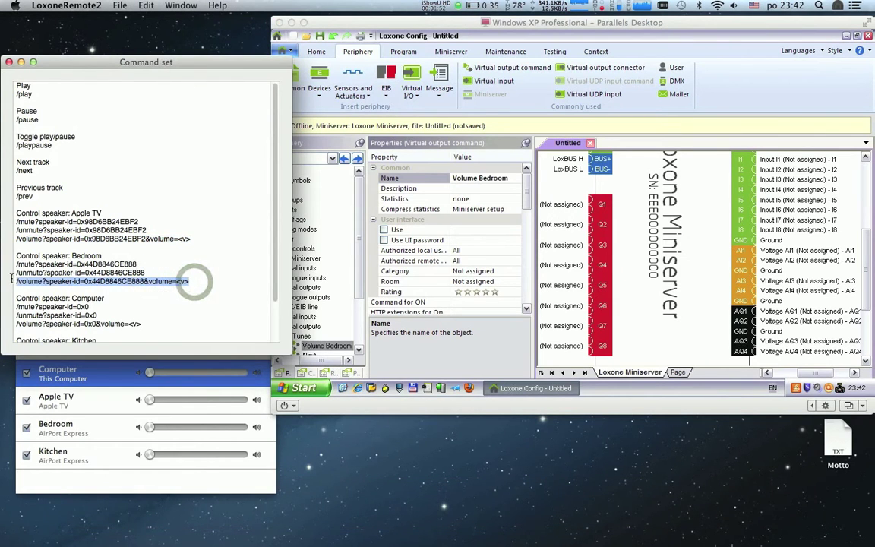
key("super+c")
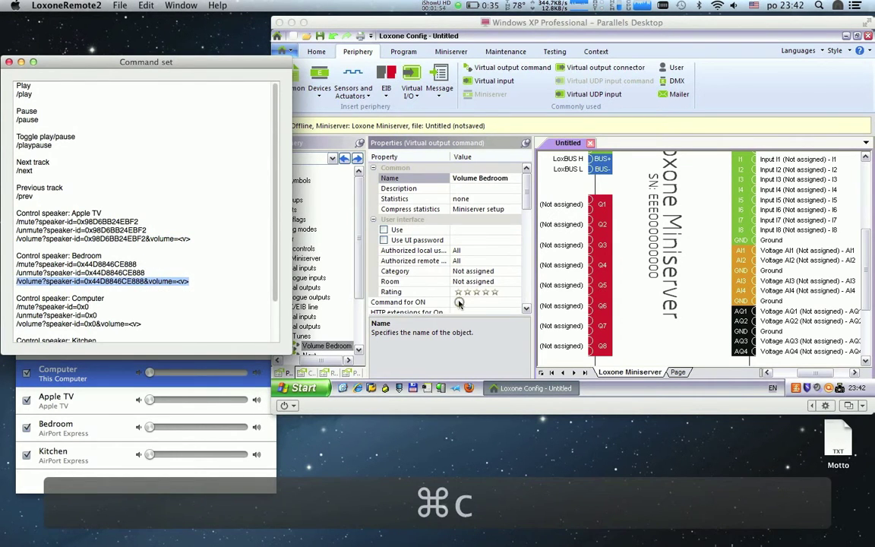
left_click(458, 302)
key("super+v")
Step: Make Volume Bedroom analogue with Input and Target value 2 at 100 and unit <v>
scroll(416, 304, "down", 4)
scroll(524, 309, "down", 6)
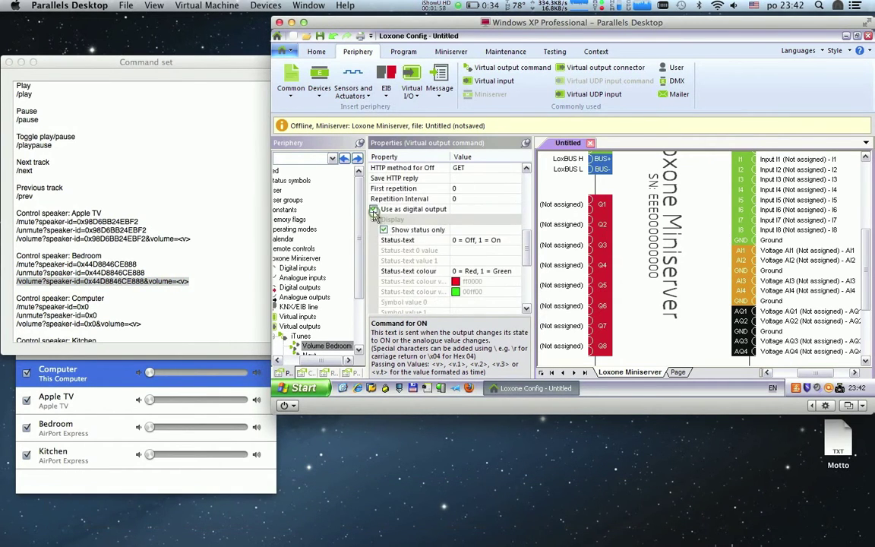
left_click(374, 210)
left_click(468, 209)
type("00")
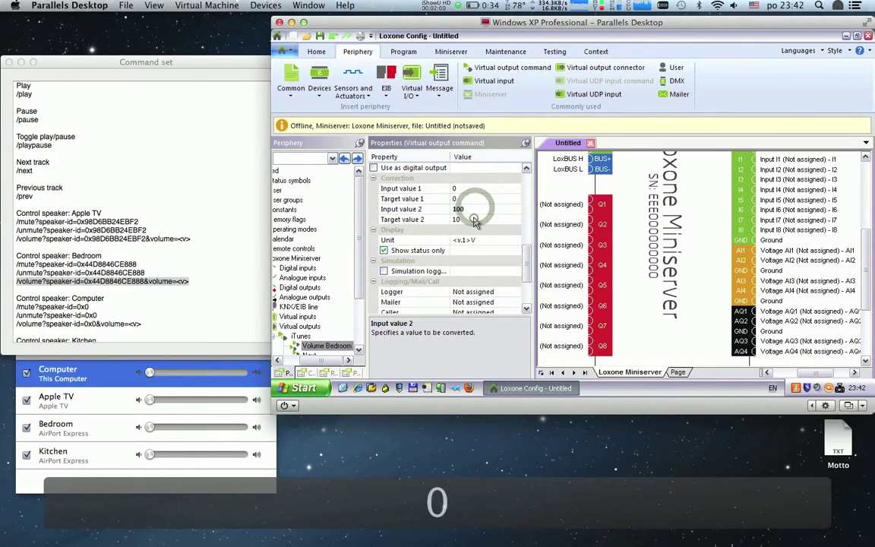
left_click(473, 218)
type("0")
left_click(471, 239)
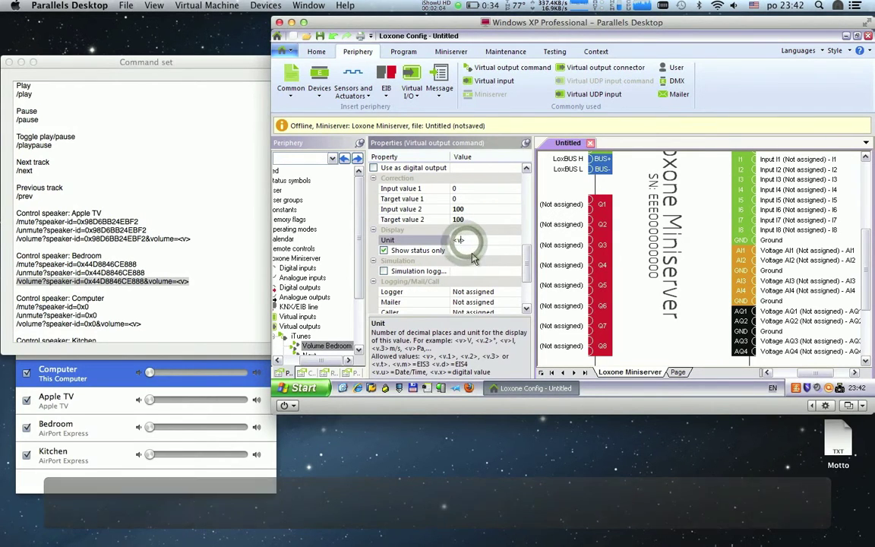
Step: Add a Volume Computer command sending the Computer speaker's volume URL on ON
left_click(411, 83)
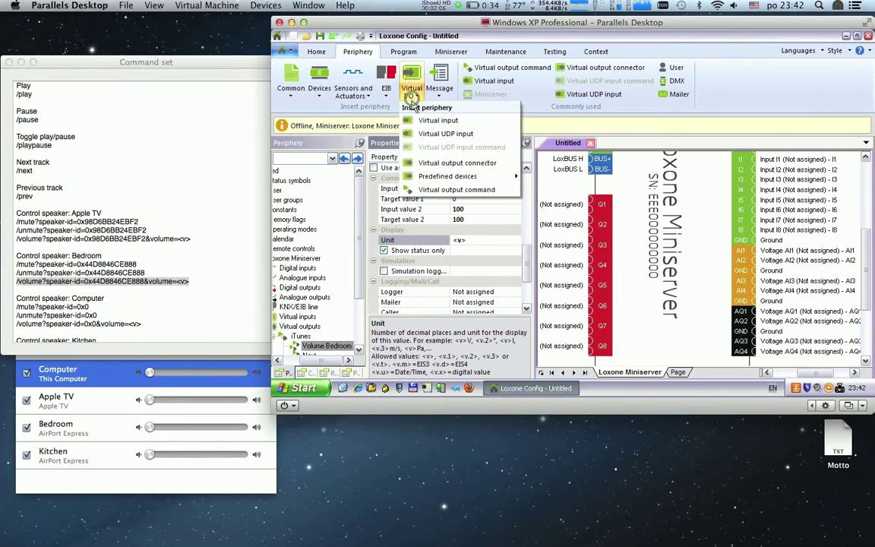
left_click(434, 187)
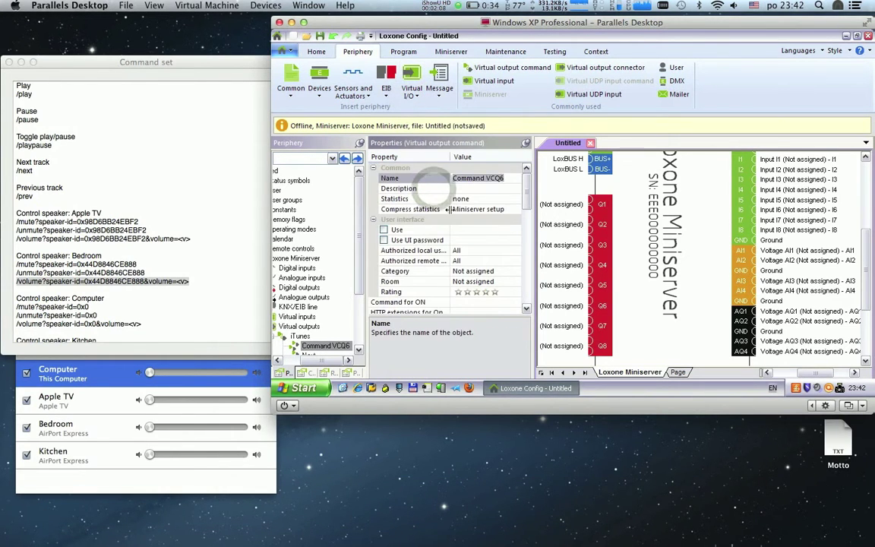
type("Volume Computer")
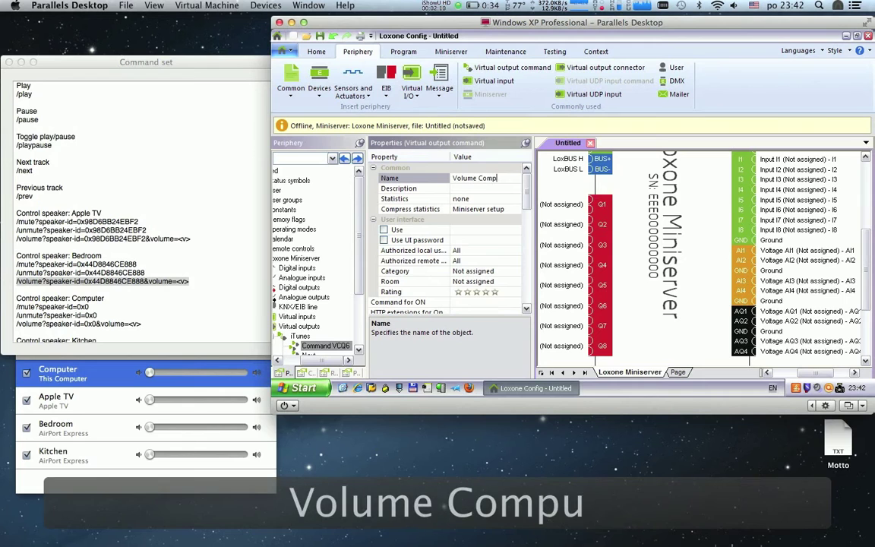
triple_click(133, 326)
key("super+c")
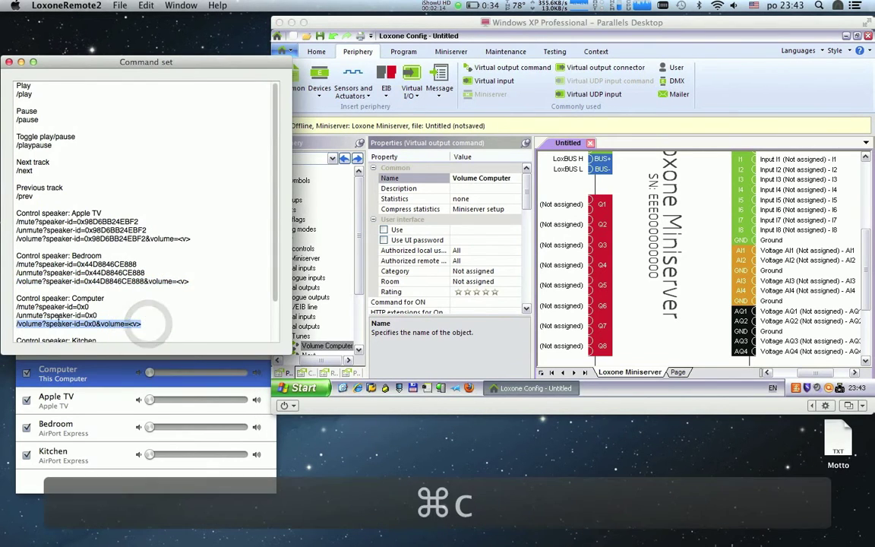
left_click(420, 283)
left_click(455, 301)
key("super+v")
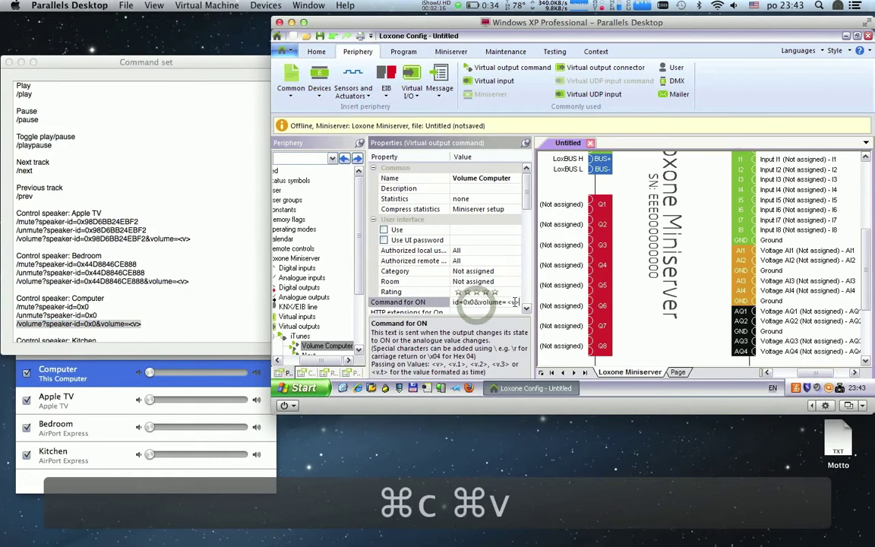
Step: Make Volume Computer analogue with Input and Target value 2 at 100 and unit <v>
scroll(524, 308, "down", 5)
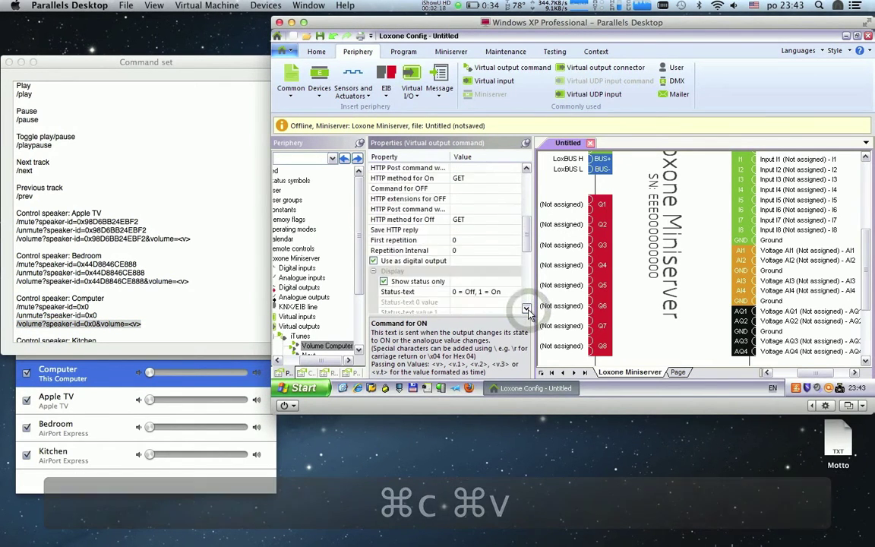
scroll(529, 313, "down", 2)
left_click(373, 221)
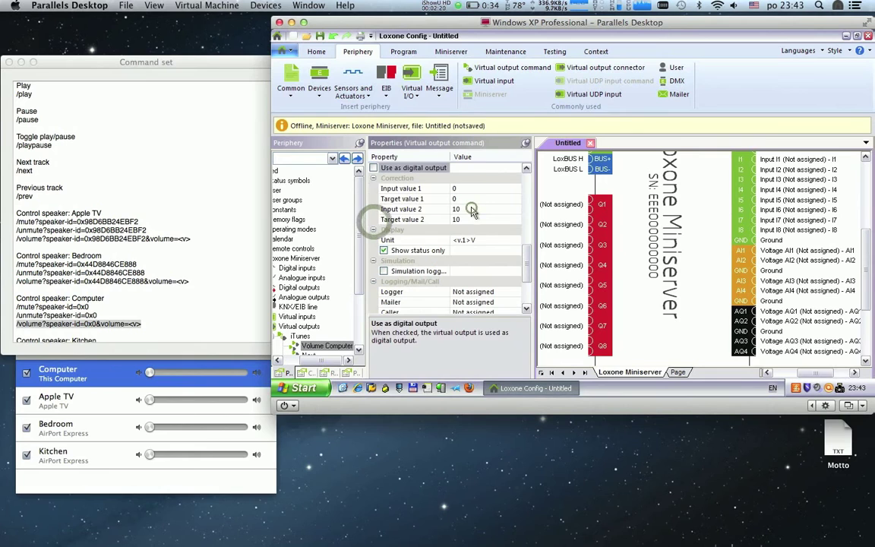
left_click(470, 209)
type("0")
left_click(471, 219)
type("0")
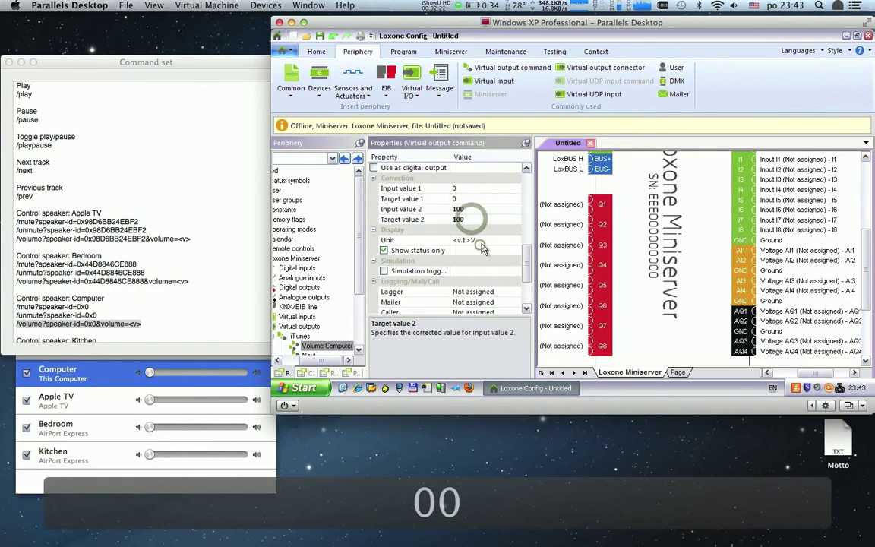
left_click(467, 240)
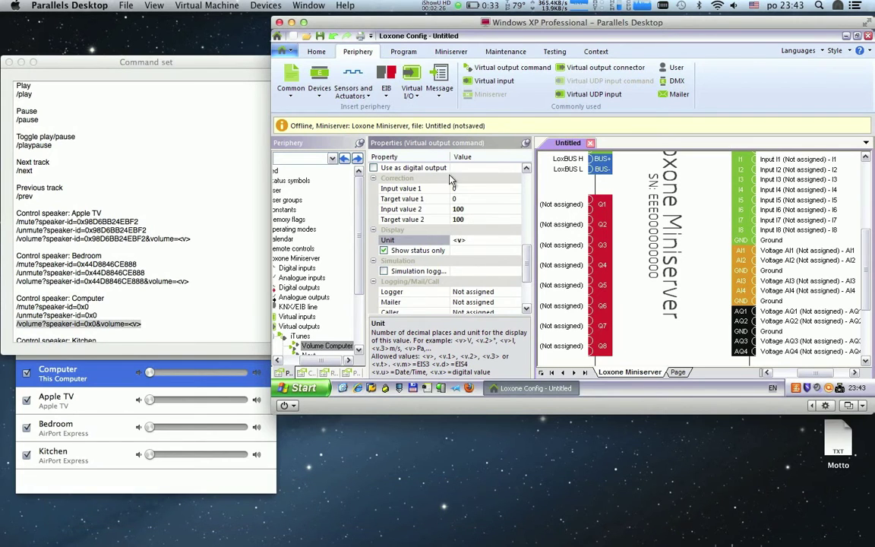
left_click(411, 96)
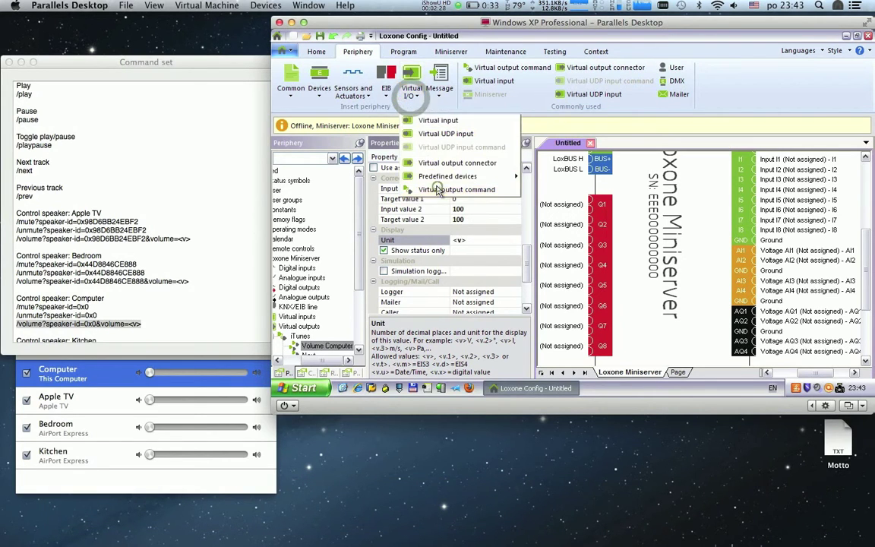
Step: Add a Volume Kitchen command sending the Kitchen speaker's volume URL on ON
left_click(437, 185)
type("Volu")
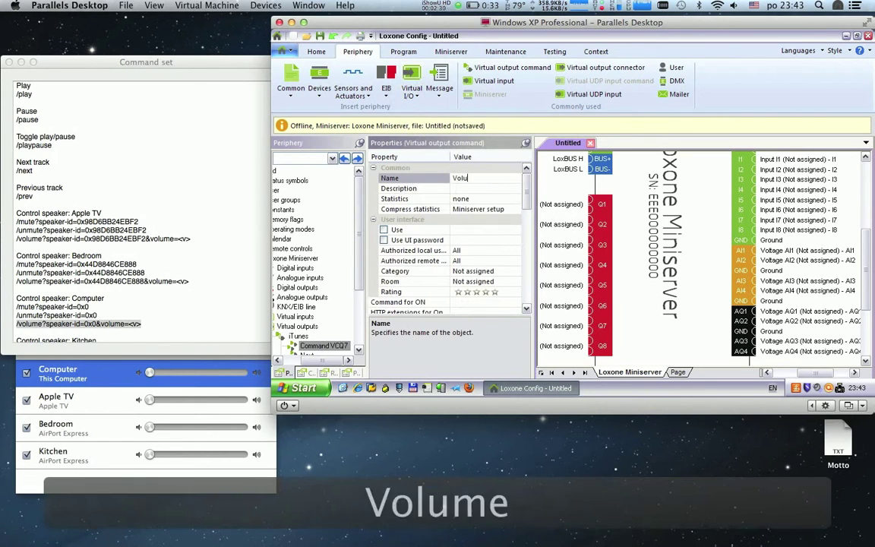
type("me Kitchen")
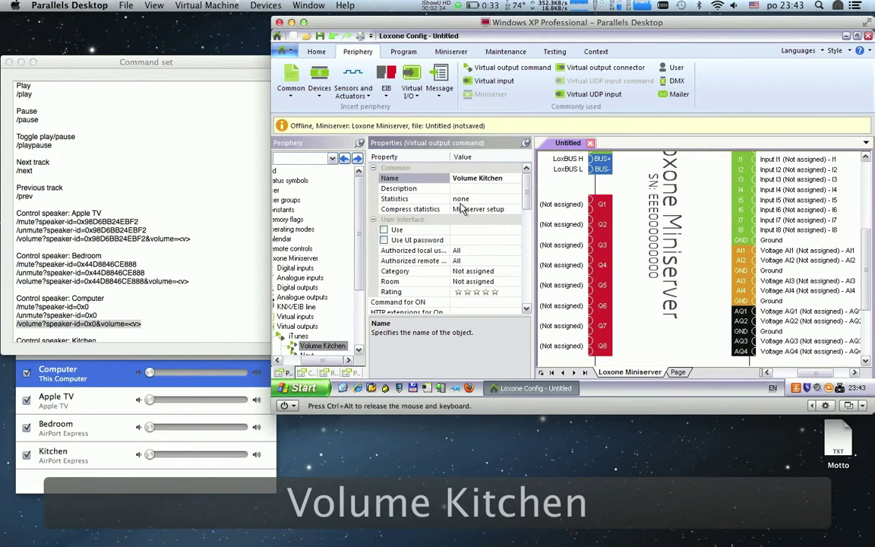
left_click(196, 297)
scroll(195, 295, "down", 1)
left_click_drag(194, 322, 10, 320)
key("super+c")
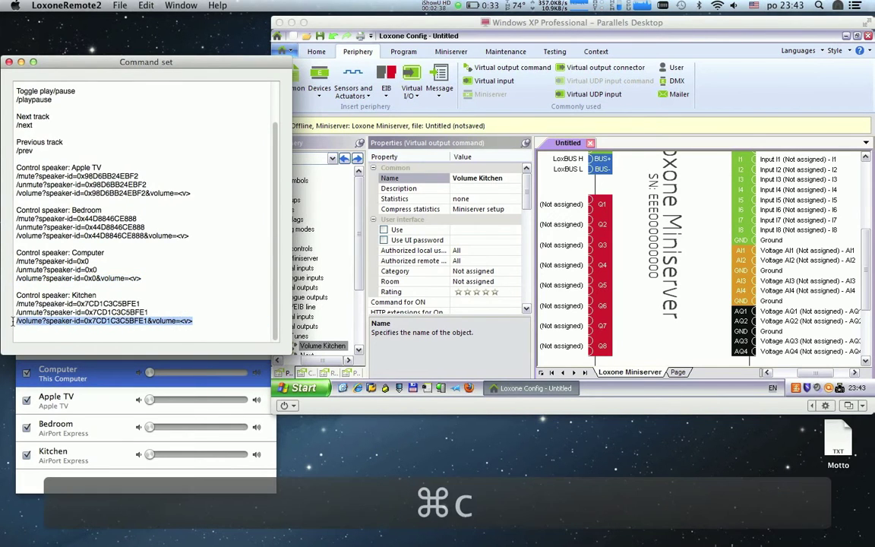
left_click(410, 302)
key("super+v")
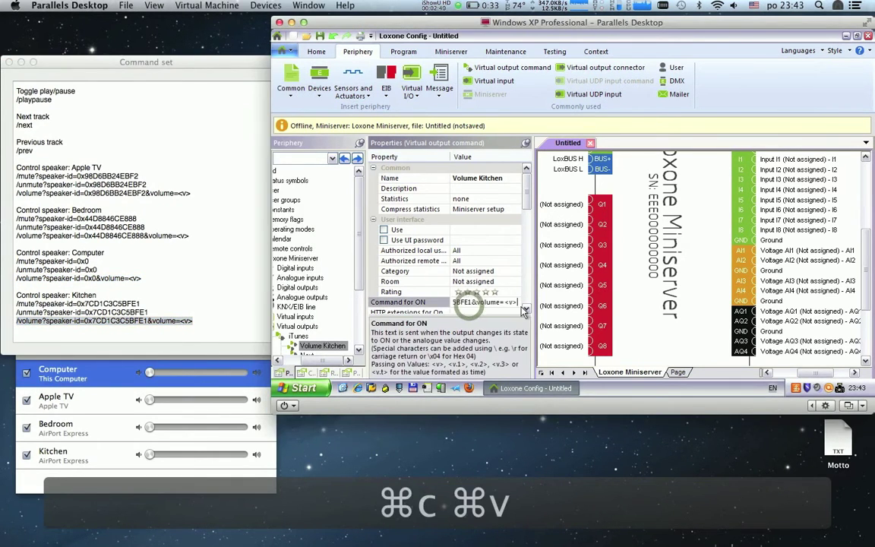
left_click(526, 308)
left_click(526, 308)
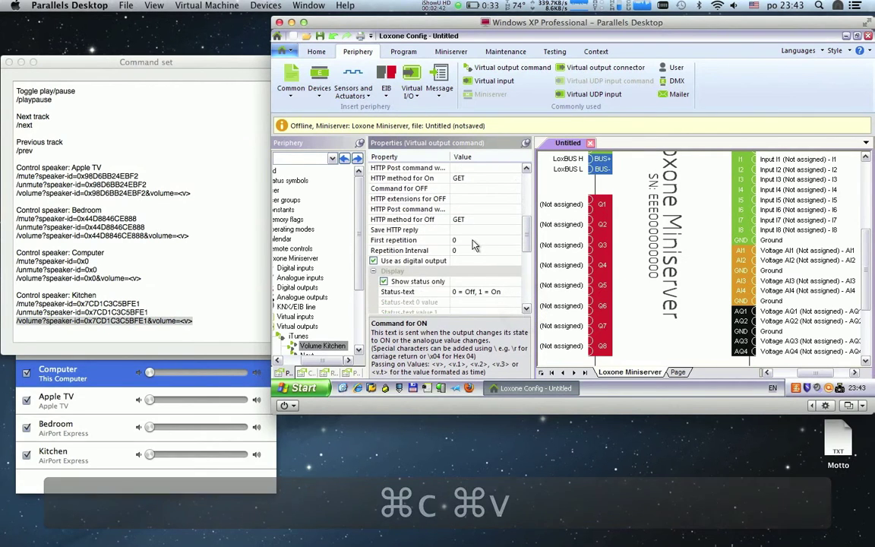
Step: Make Volume Kitchen analogue with Input and Target value 2 scaled to 100
left_click(373, 260)
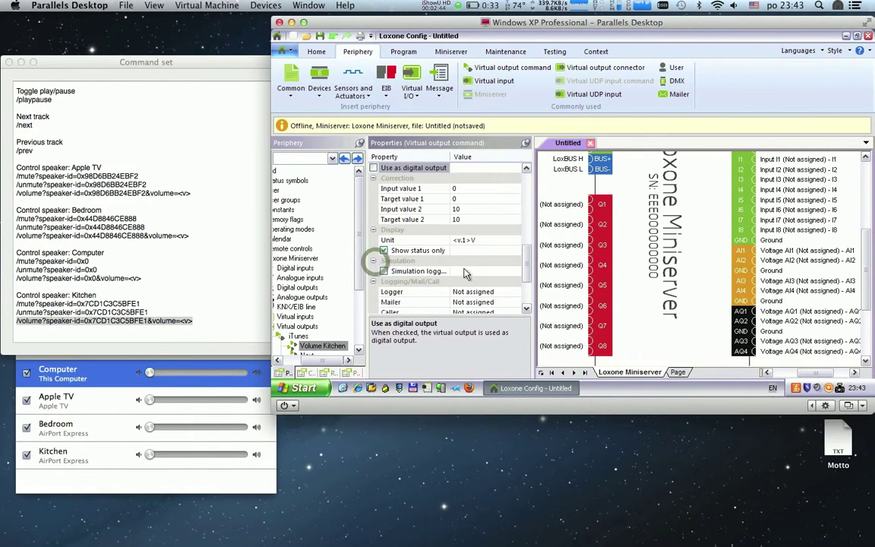
left_click(470, 210)
type("0")
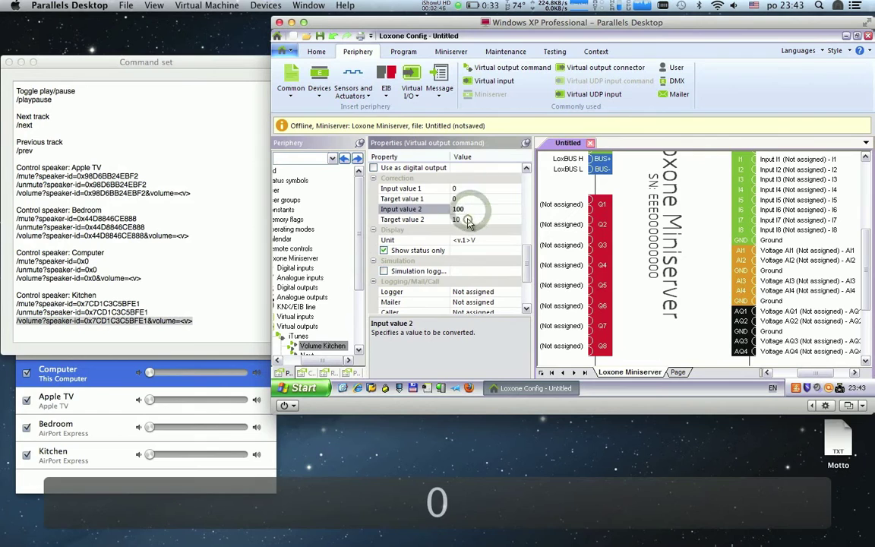
type("0")
left_click(465, 240)
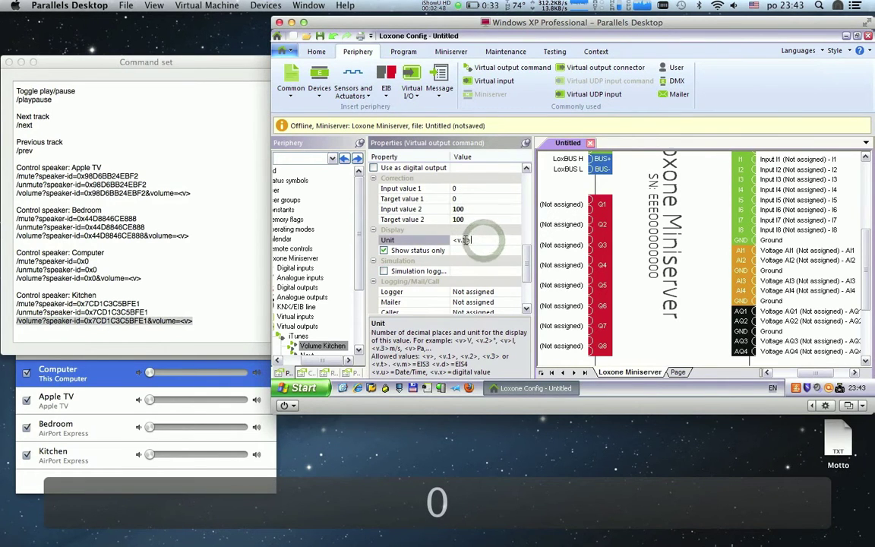
left_click(123, 63)
Step: List the Radio playlist's play commands in LoxoneRemote2, one per SKY.FM station, after checking it in iTunes
left_click(9, 63)
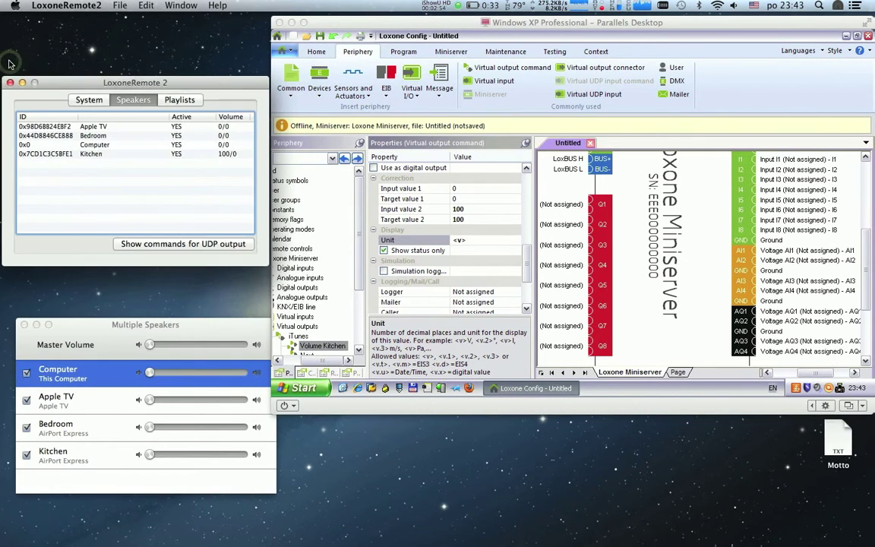
left_click(179, 99)
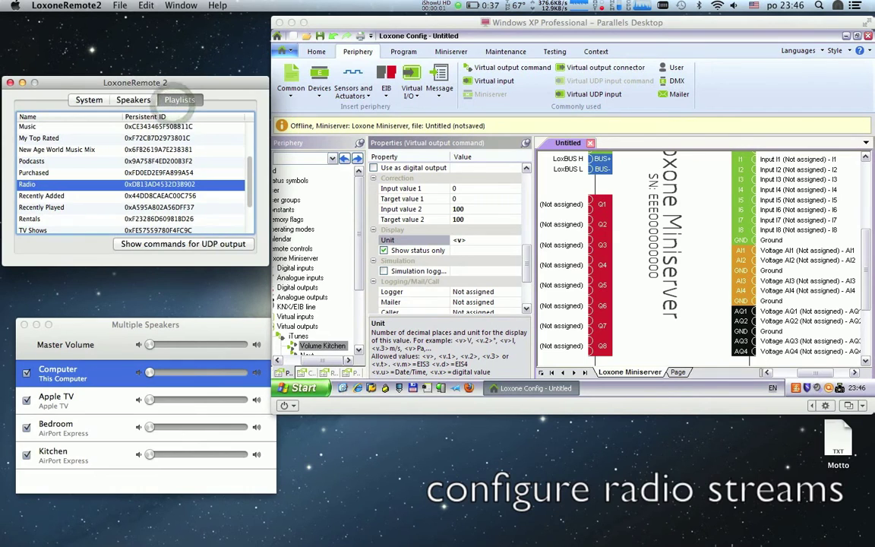
mouse_move(395, 535)
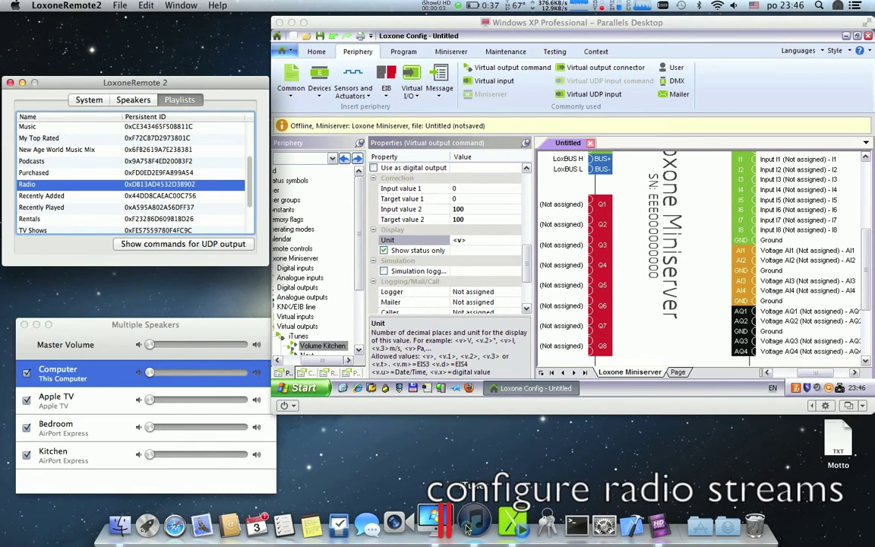
left_click(468, 527)
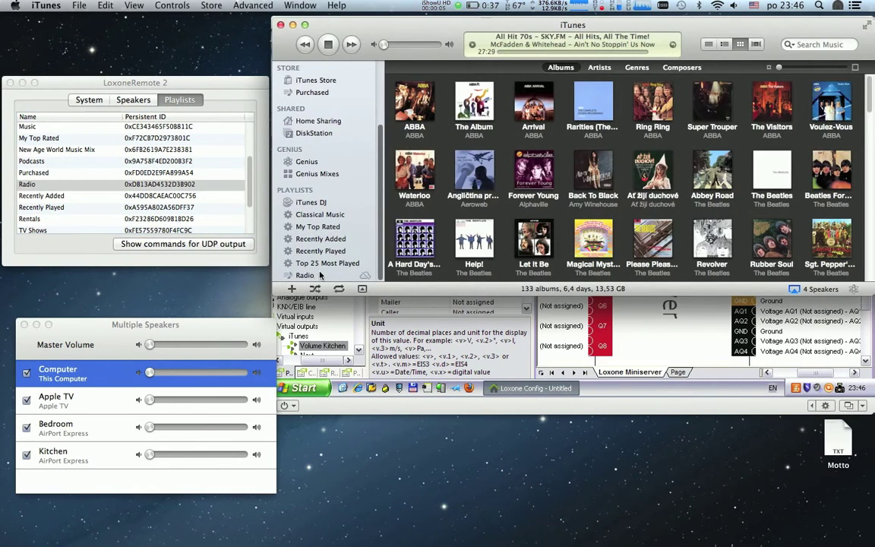
left_click(306, 275)
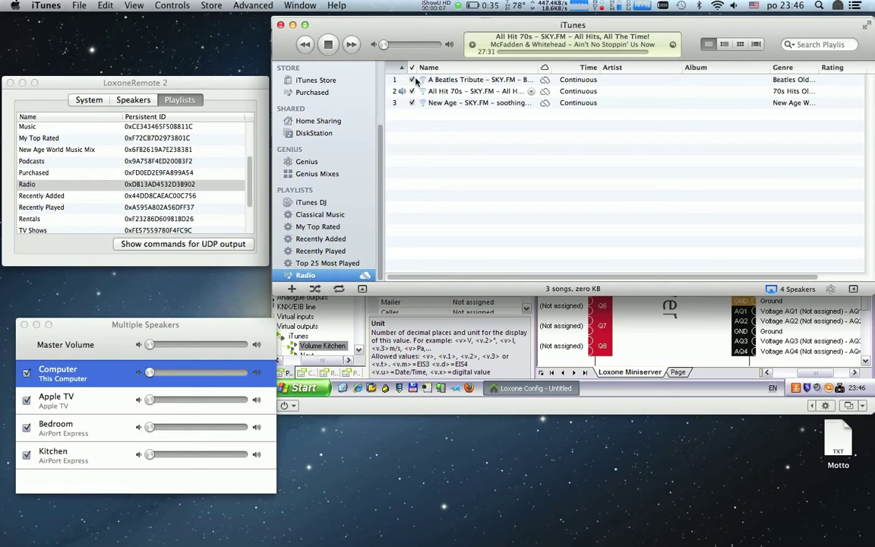
left_click(155, 244)
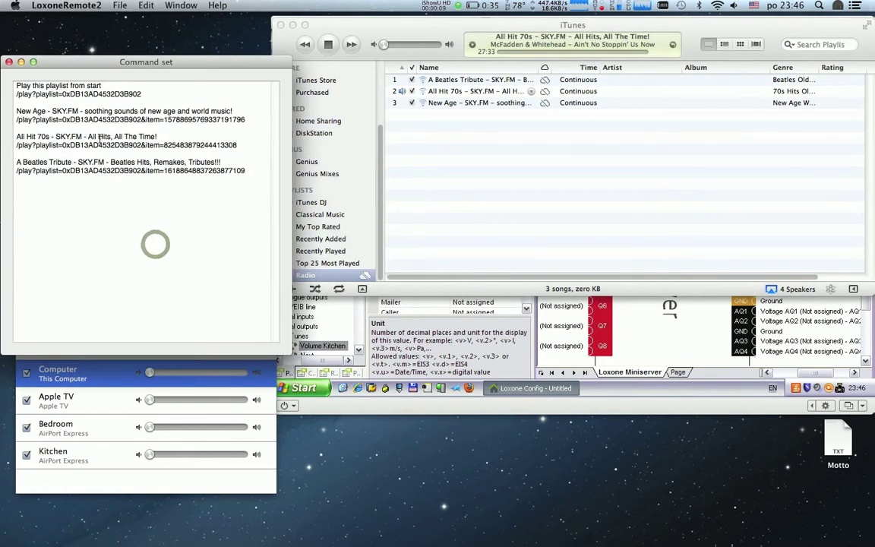
left_click(613, 396)
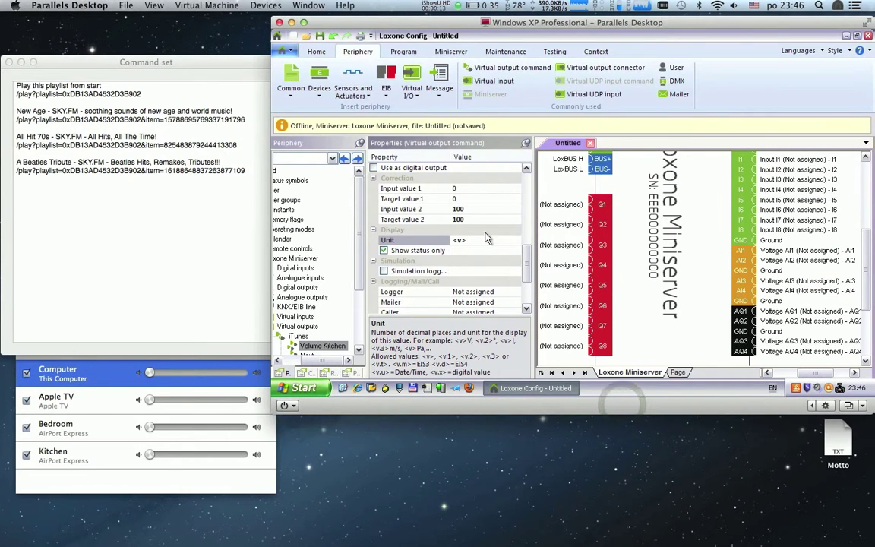
Step: Insert a virtual output command named Play New Age
left_click(415, 97)
left_click(425, 190)
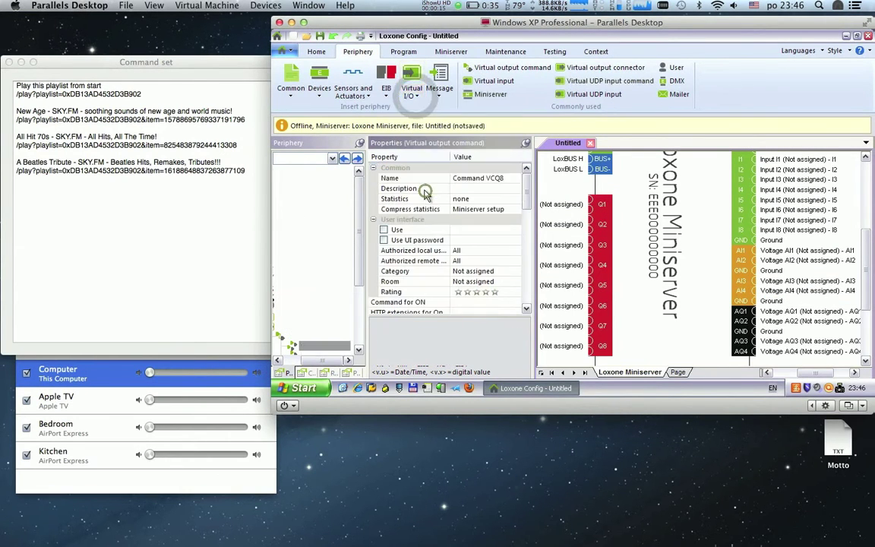
type("Play")
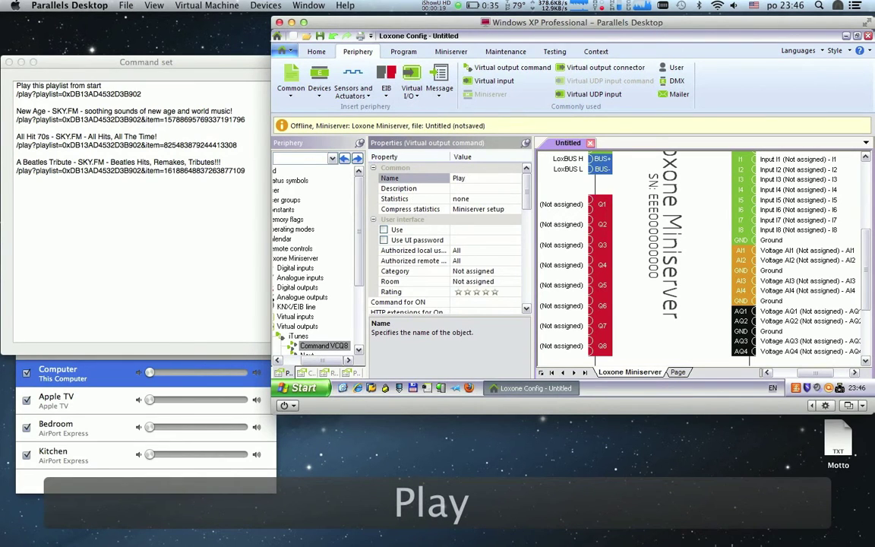
type(" New ")
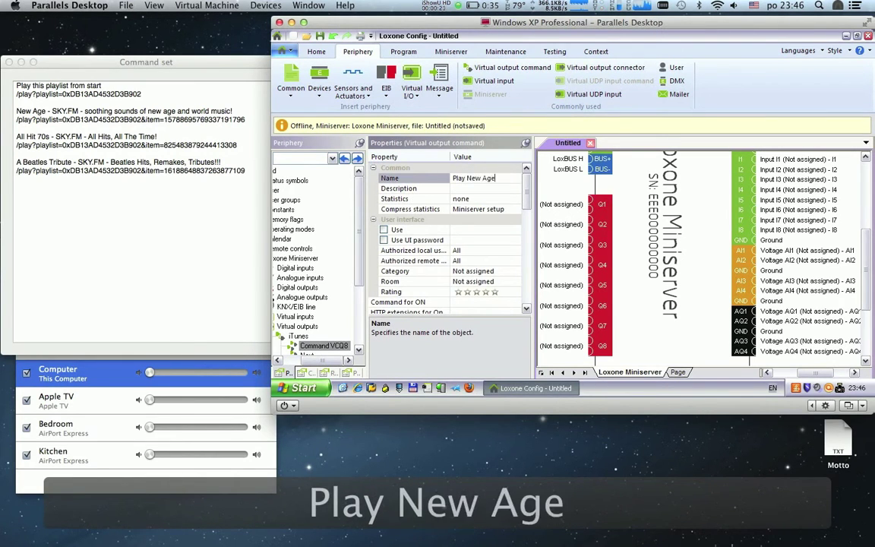
type("Age")
key("Return")
Step: Set its ON command to the copied New Age SKY.FM /play command
left_click_drag(245, 120, 6, 122)
key("super+c")
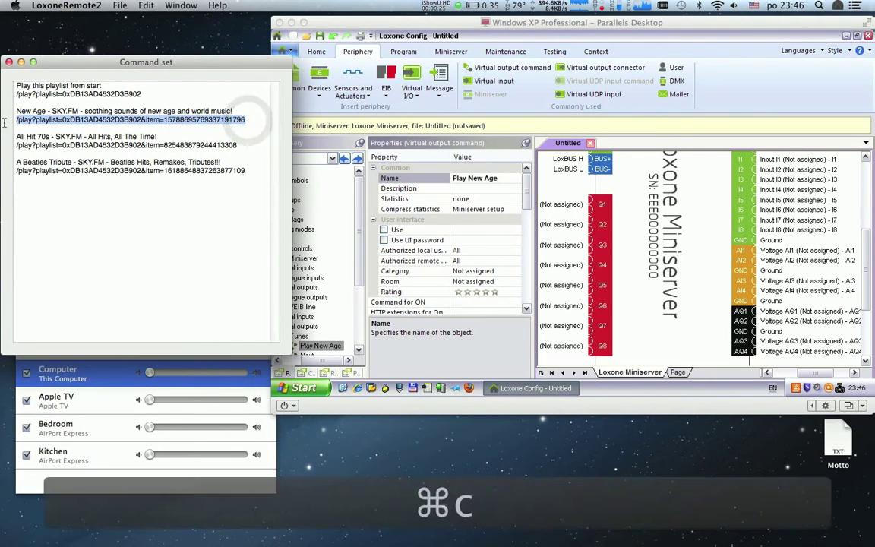
left_click(416, 293)
left_click(398, 302)
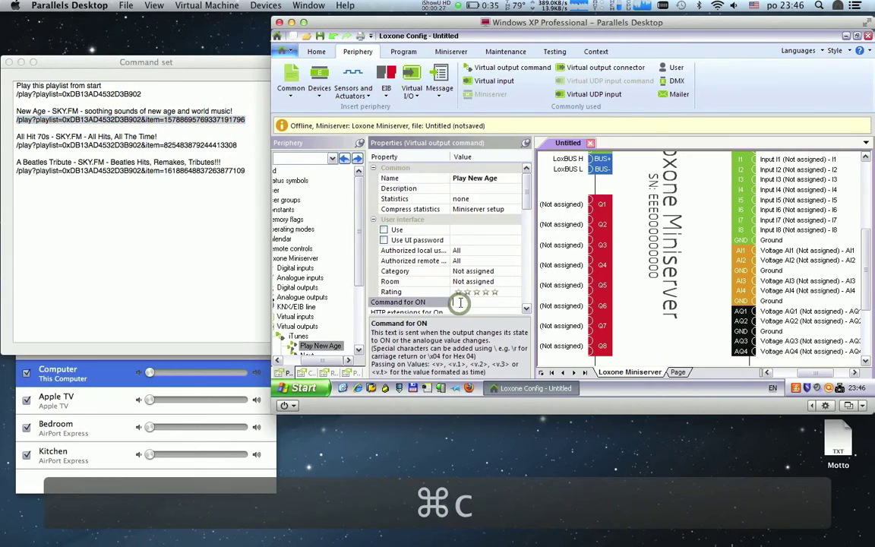
left_click(461, 303)
key("super+v")
key("Return")
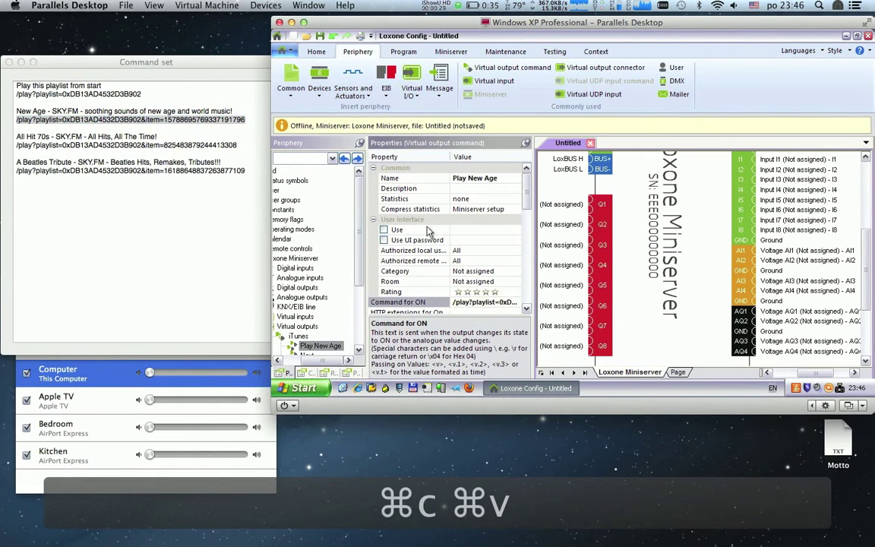
left_click(410, 91)
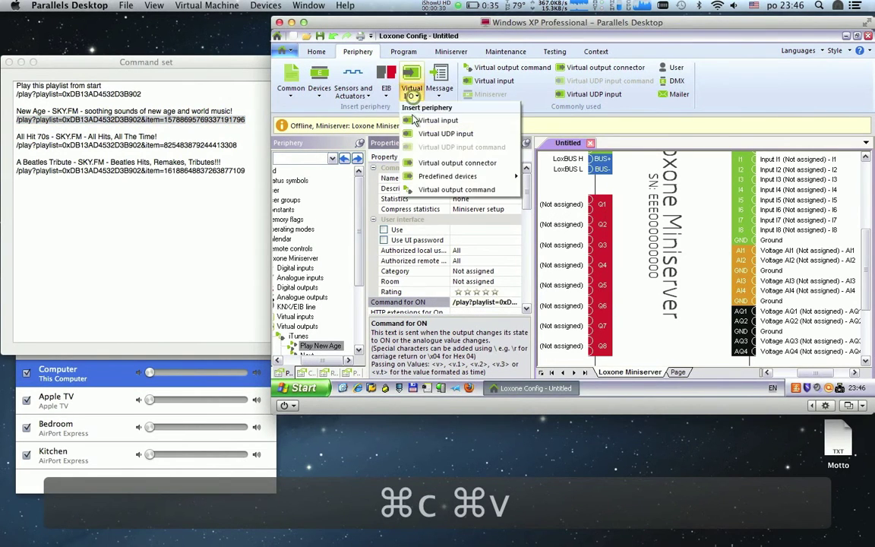
Step: Add a Play 70s command whose ON command plays the All Hit 70s stream, then insert another output command
left_click(438, 188)
type("Pla")
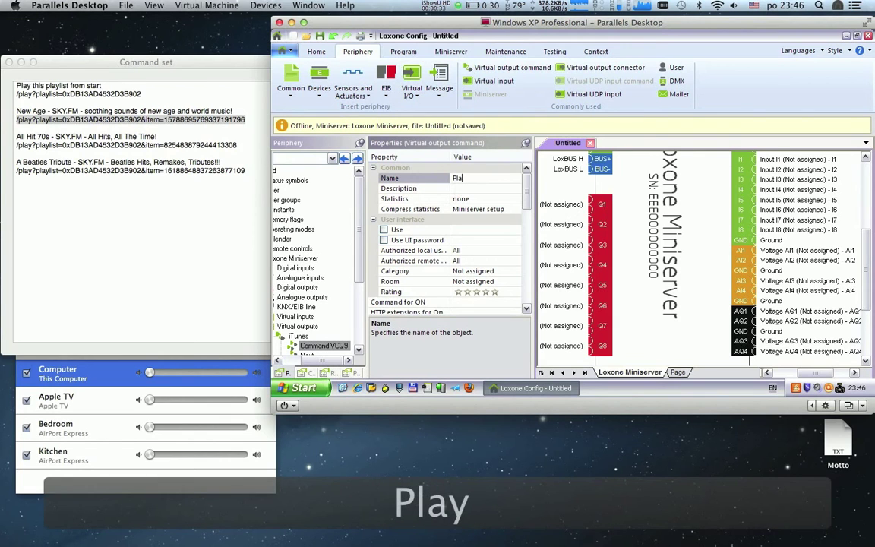
type("y 70s")
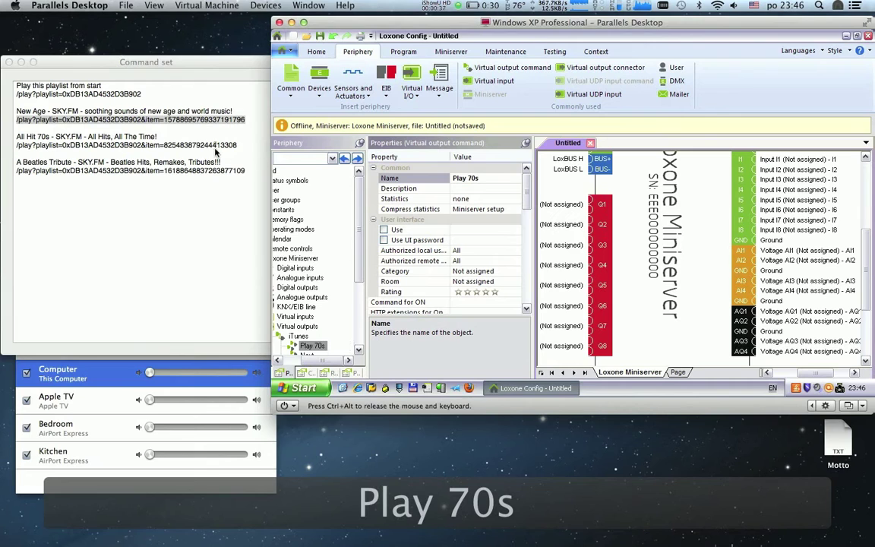
left_click(238, 143)
left_click_drag(238, 144, 11, 147)
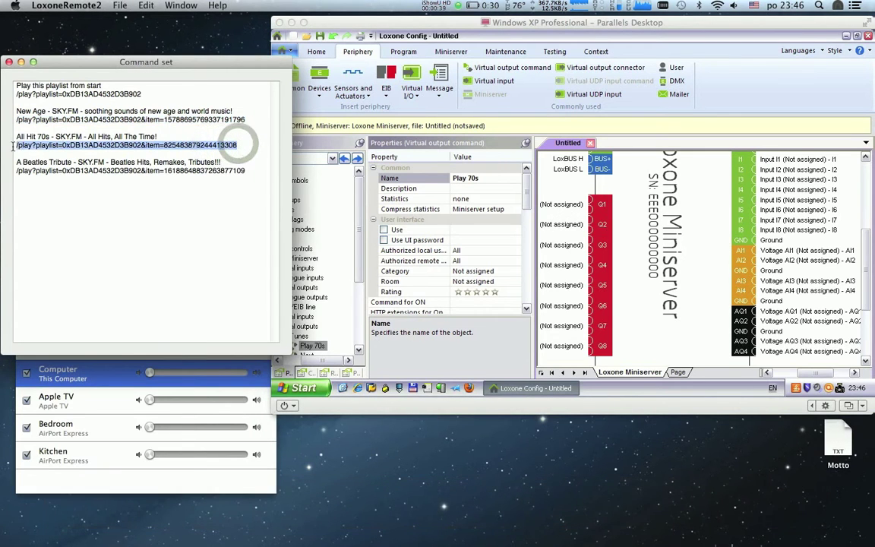
key("super+c")
left_click(471, 302)
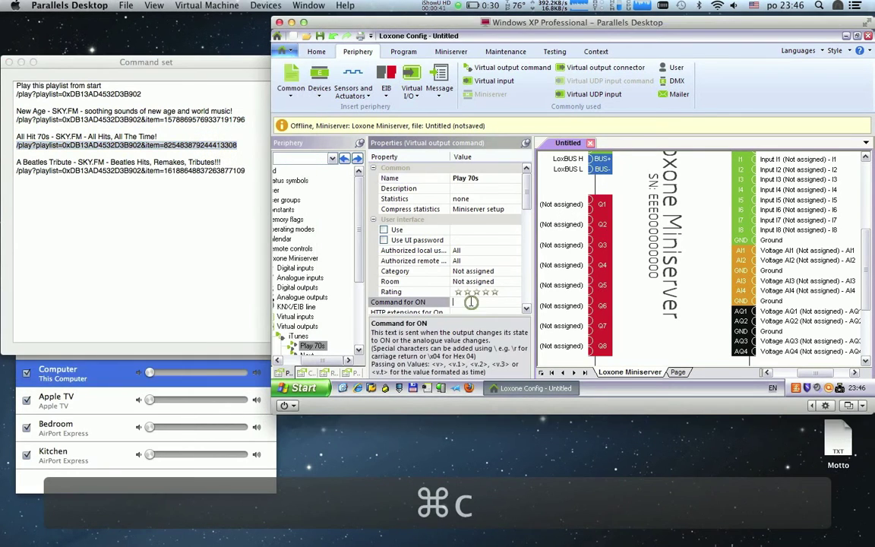
key("super+v")
key("Return")
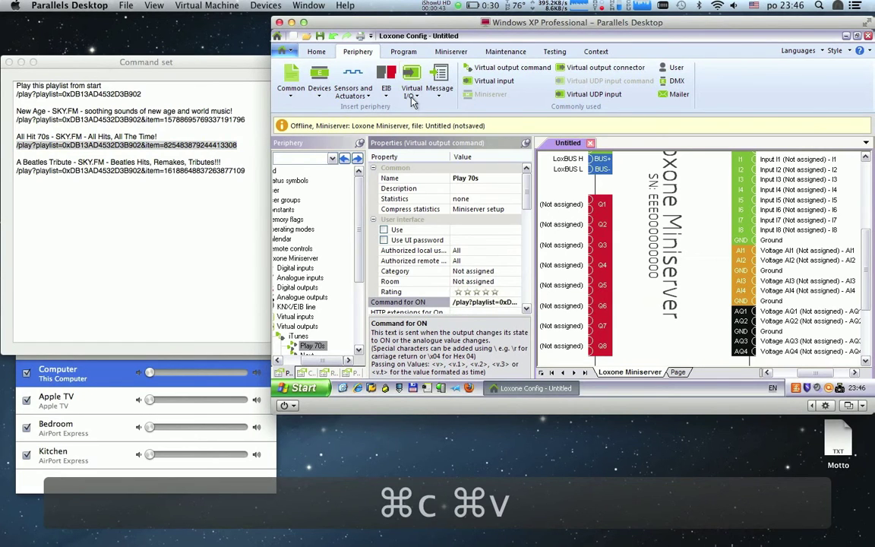
left_click(411, 95)
left_click(429, 187)
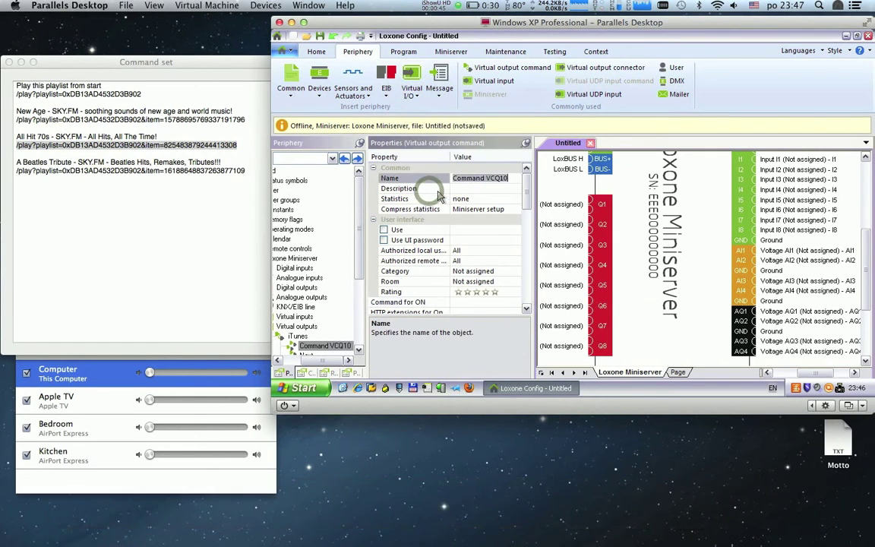
Step: Rename the command Play Beatles and paste the A Beatles Tribute SKY.FM play URL as its ON command
type("Play Beatles")
left_click(437, 196)
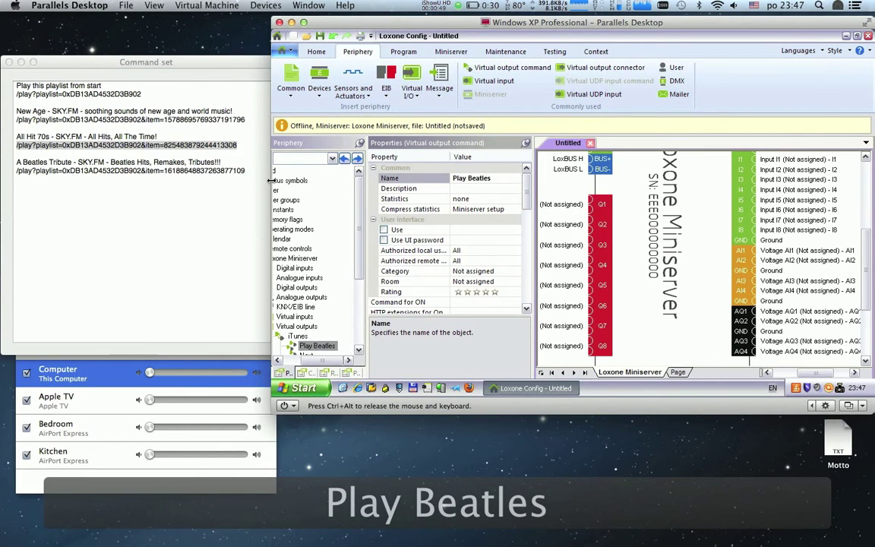
left_click(243, 172)
left_click_drag(245, 172, 16, 174)
key("super+c")
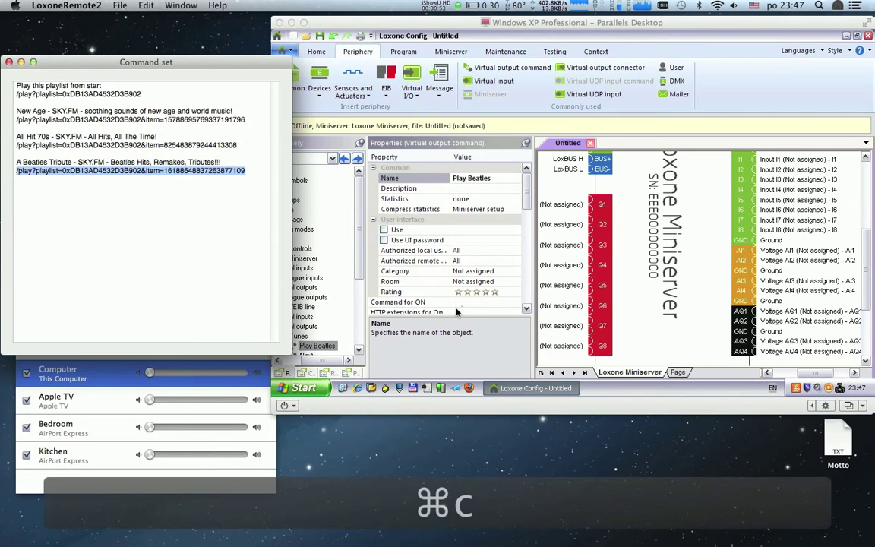
left_click(461, 303)
key("super+v")
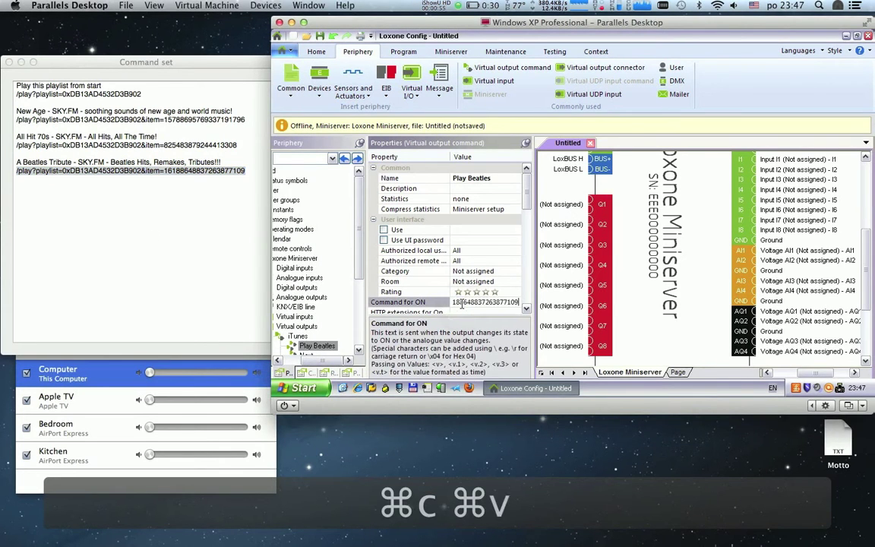
key("Return")
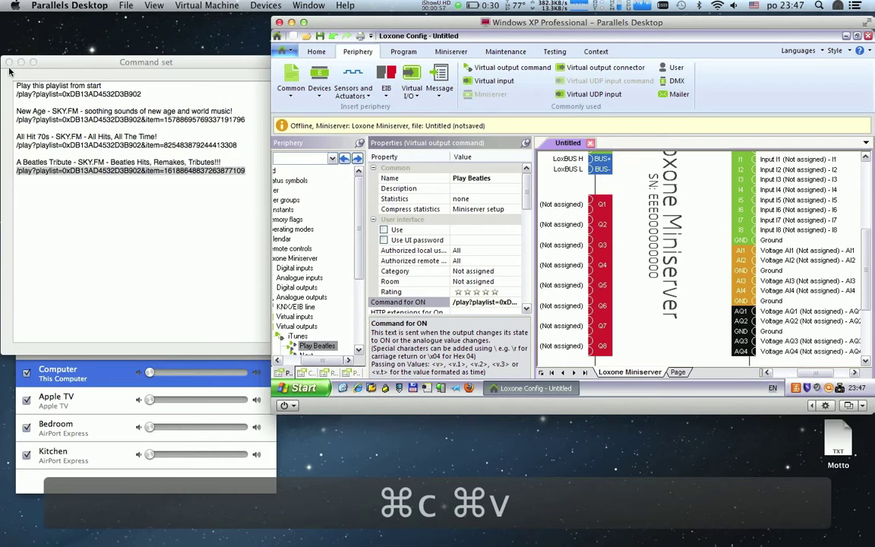
left_click(9, 62)
left_click(98, 101)
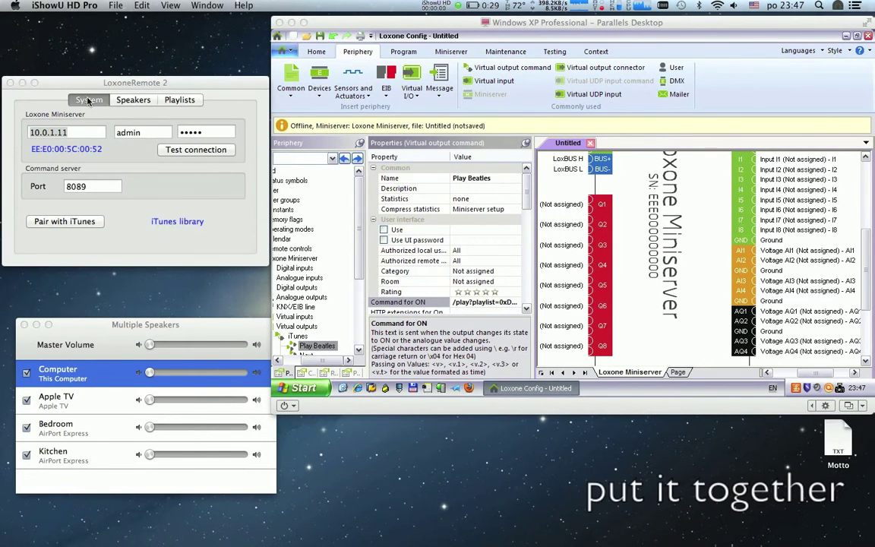
Step: Drag all ten iTunes commands from the Periphery tree onto the empty program page
left_click(676, 372)
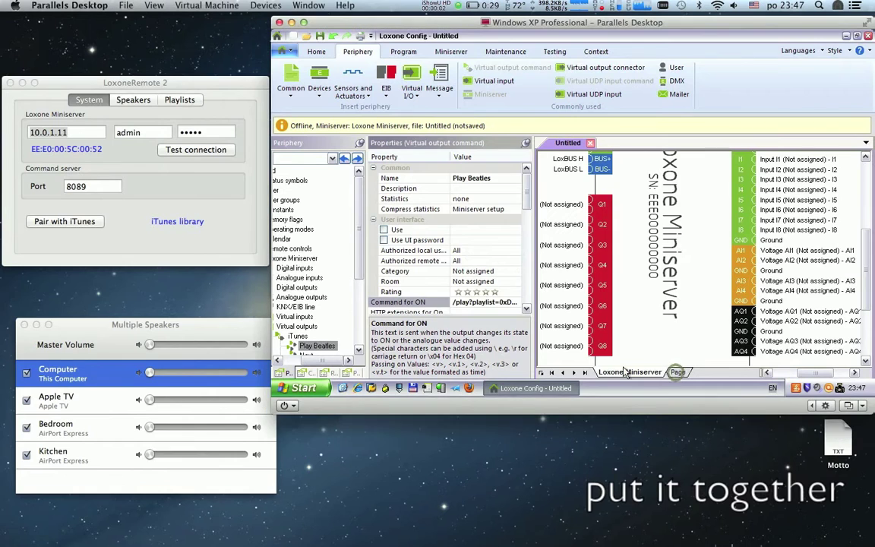
mouse_move(356, 277)
left_mouse_down()
mouse_move(358, 325)
mouse_move(349, 293)
left_mouse_up()
left_click(333, 249)
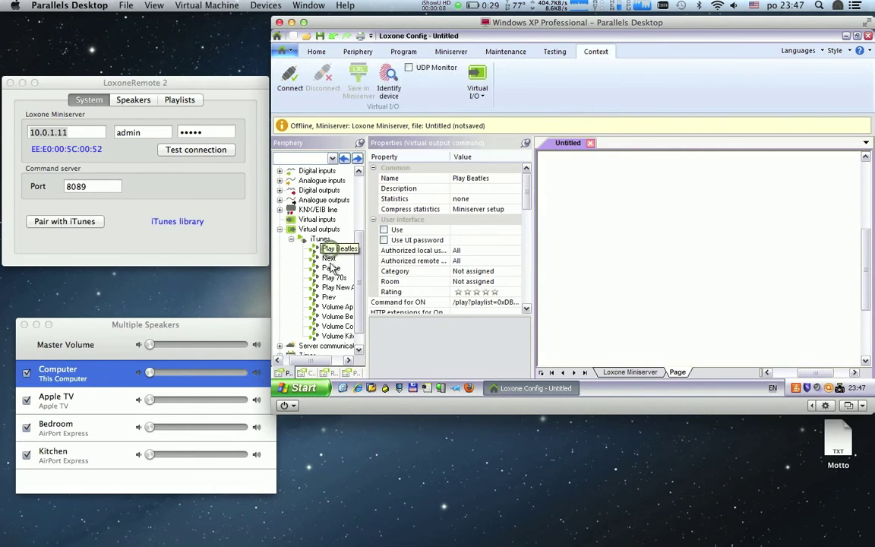
left_click(331, 333, "shift")
left_click_drag(332, 328, 769, 261)
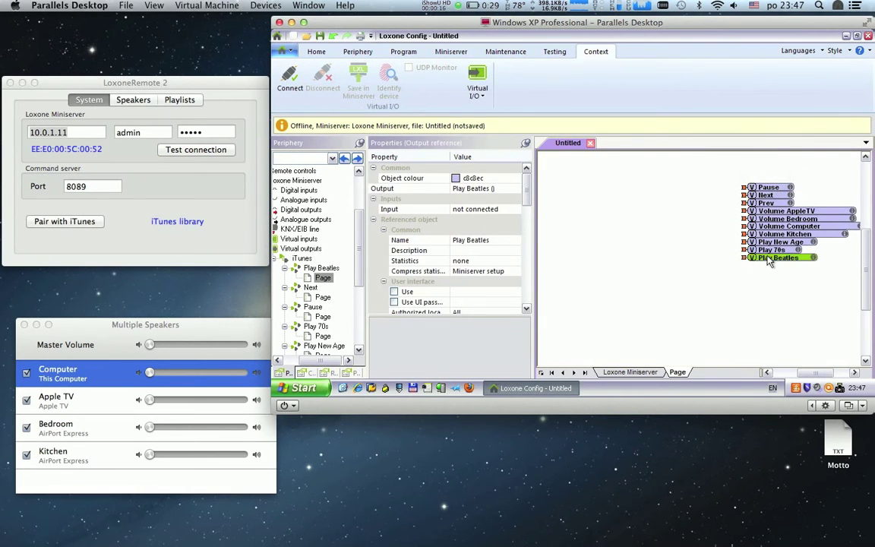
Step: Move the four Volume blocks (AppleTV, Bedroom, Computer, Kitchen) lower on the page
left_click(771, 211)
left_click(775, 227, "shift")
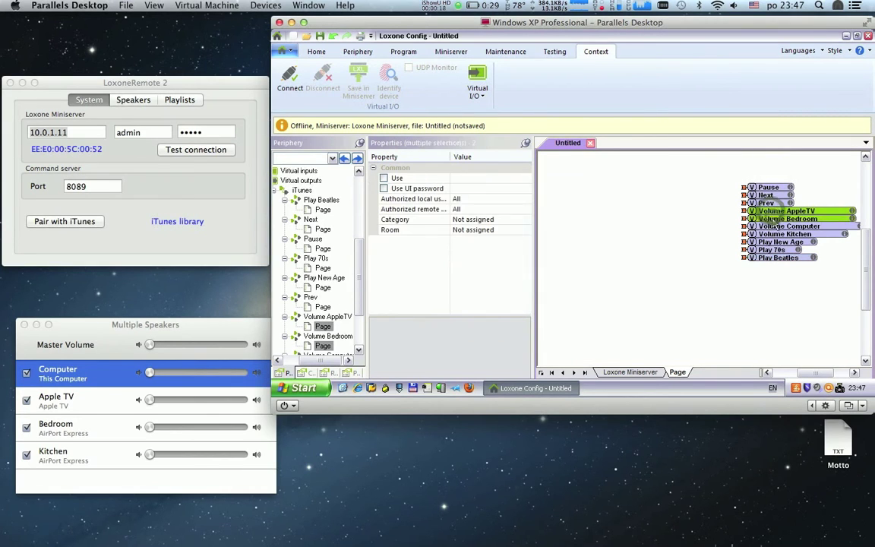
left_click(777, 234, "shift")
left_click_drag(776, 233, 778, 302)
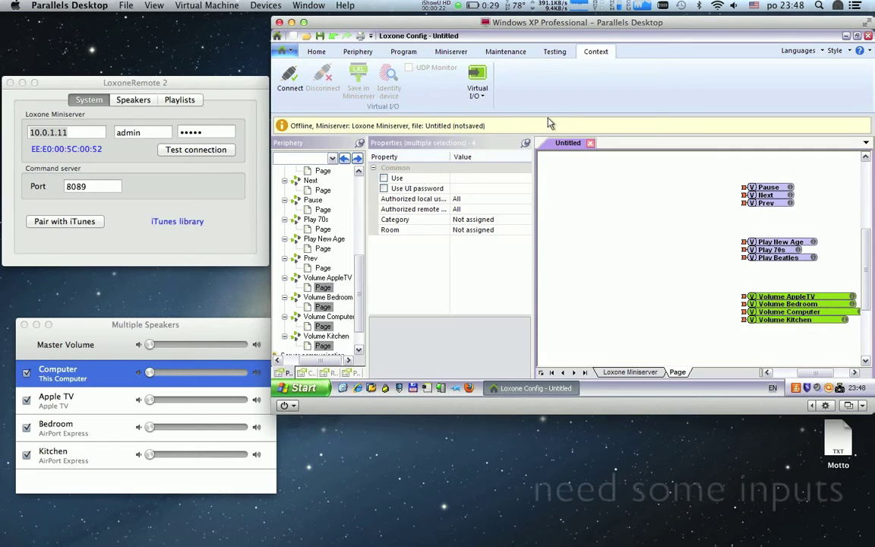
Step: Insert three new virtual inputs
left_click(477, 94)
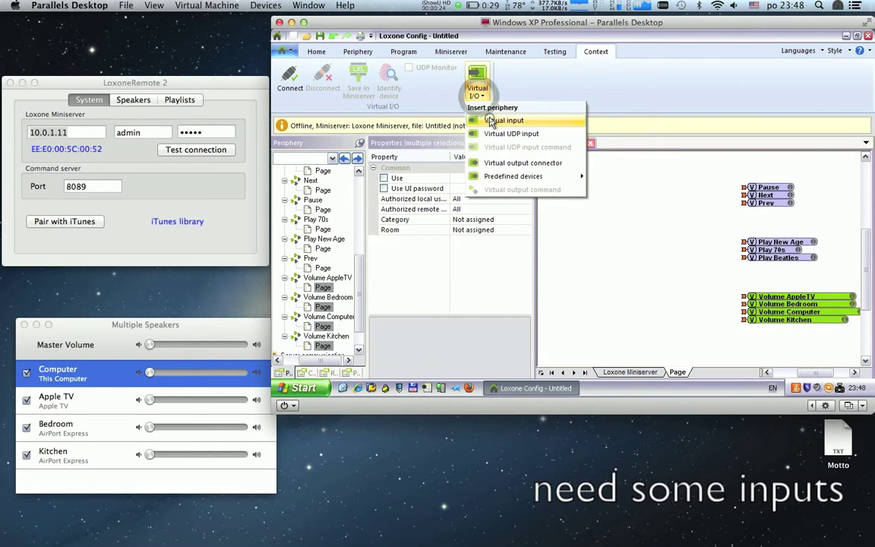
left_click(494, 120)
left_click(481, 95)
left_click(494, 120)
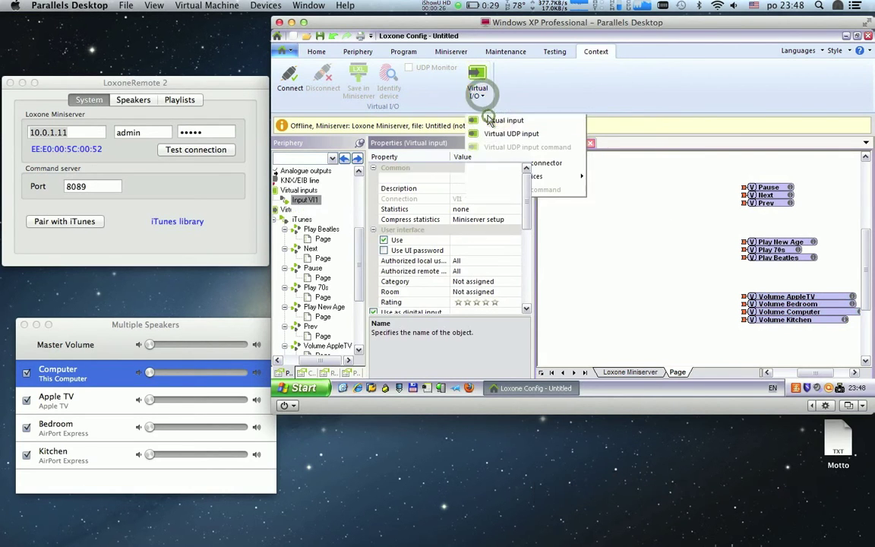
left_click(478, 94)
left_click(492, 121)
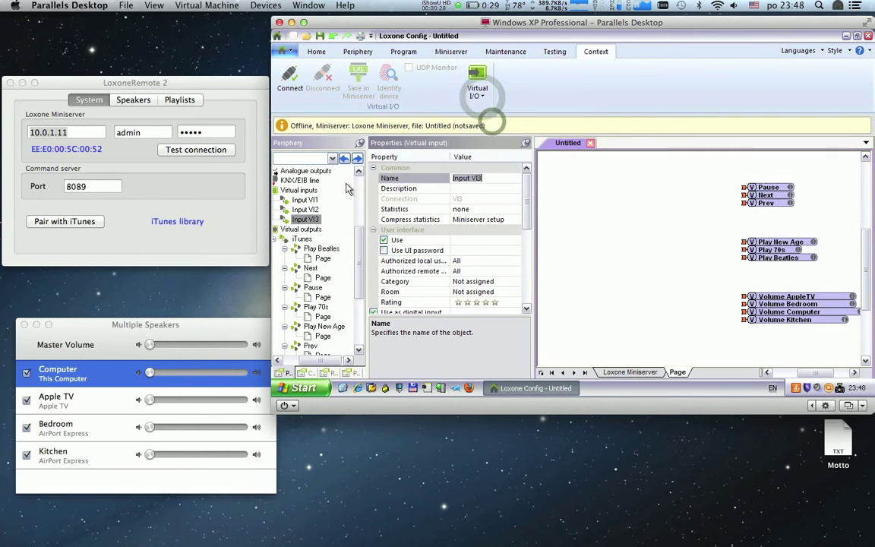
Step: Rename virtual inputs VI1, VI2 and VI3 to Pause, Next and Prev
left_click(306, 199)
left_click(483, 178)
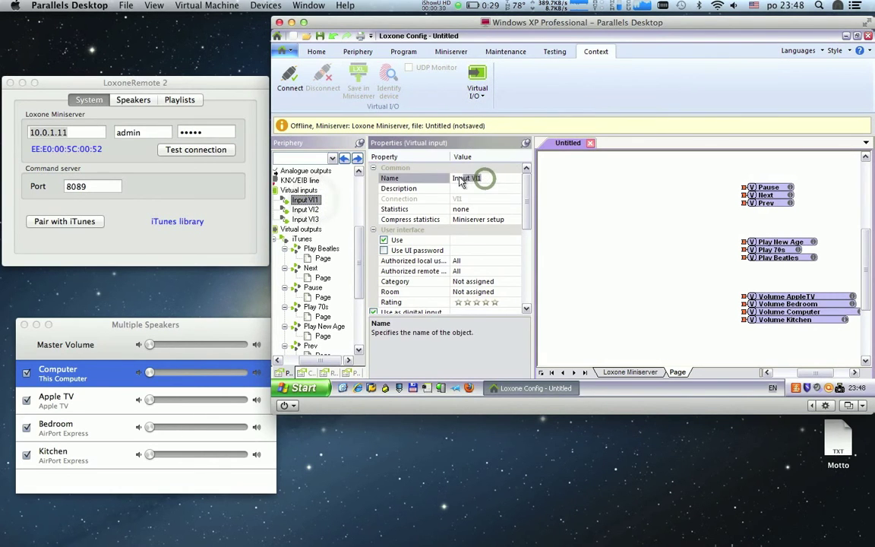
type("Pause")
key("Return")
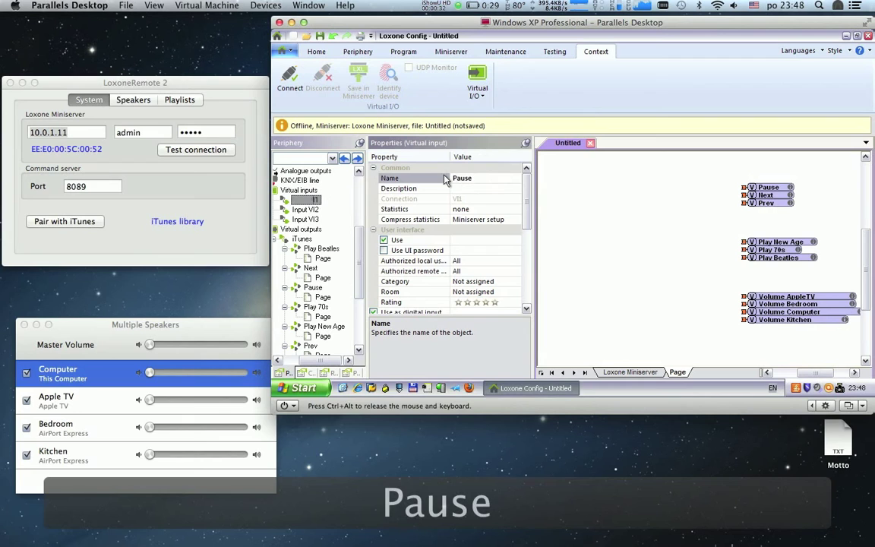
left_click(306, 210)
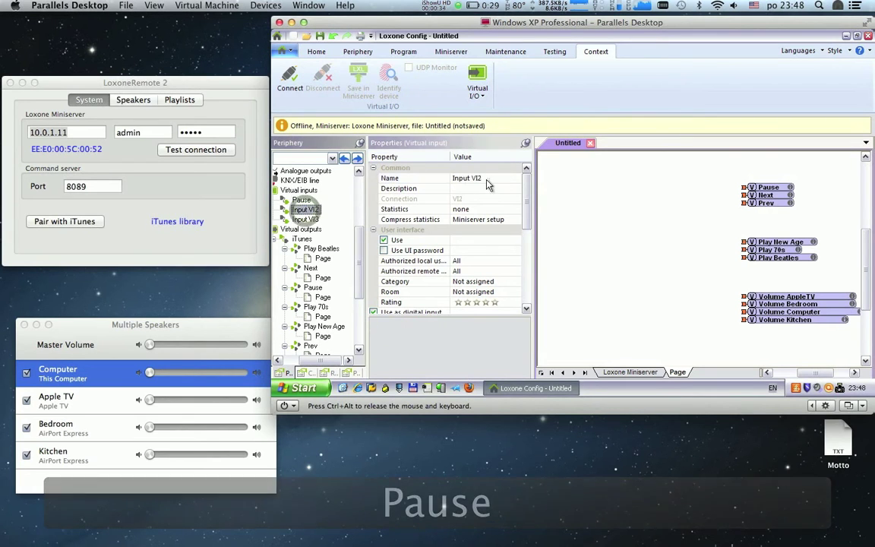
left_click(486, 178)
type("Next")
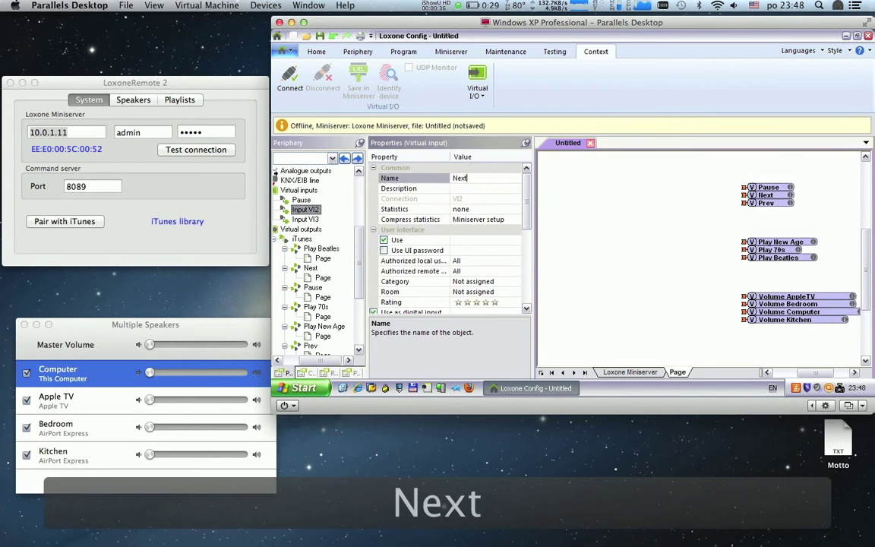
left_click(305, 219)
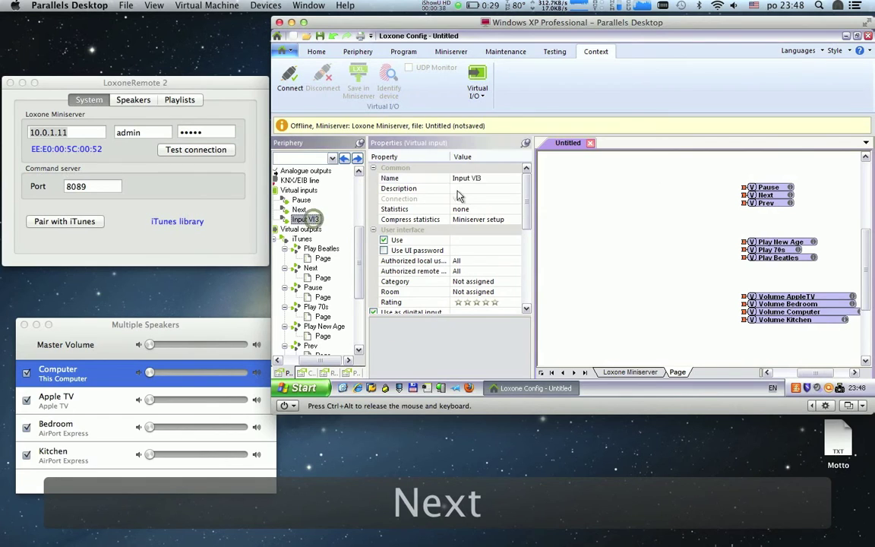
left_click(480, 180)
type("Prev")
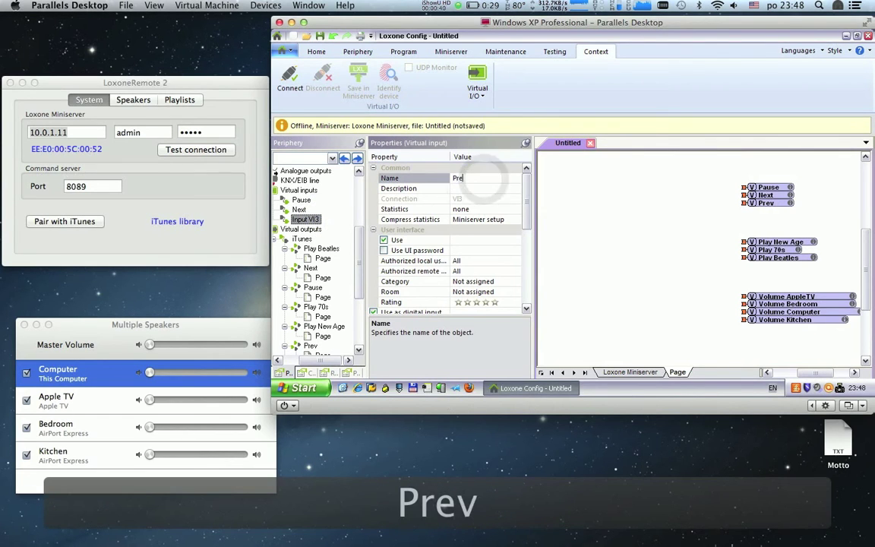
Step: Place Pause, Next and Prev on the page and wire each to its matching iTunes command
left_click(301, 200)
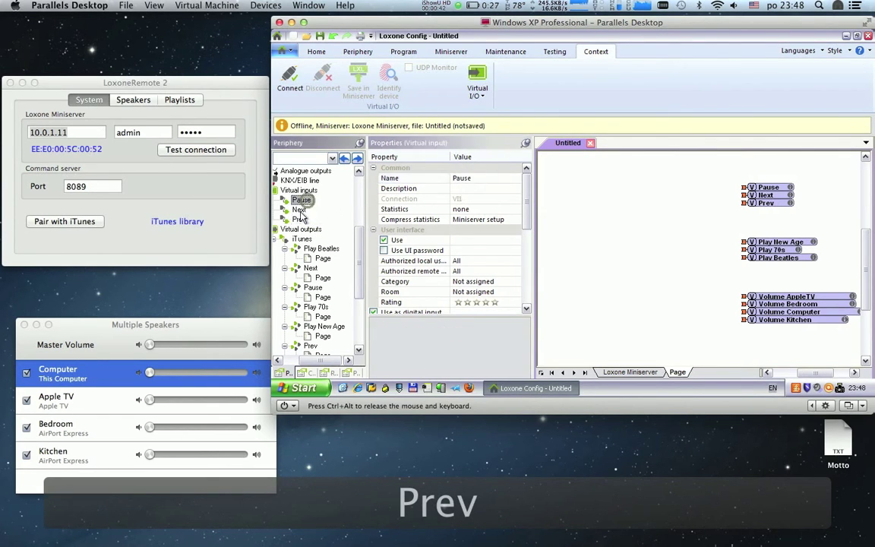
left_click(300, 218, "shift")
left_click_drag(299, 215, 627, 185)
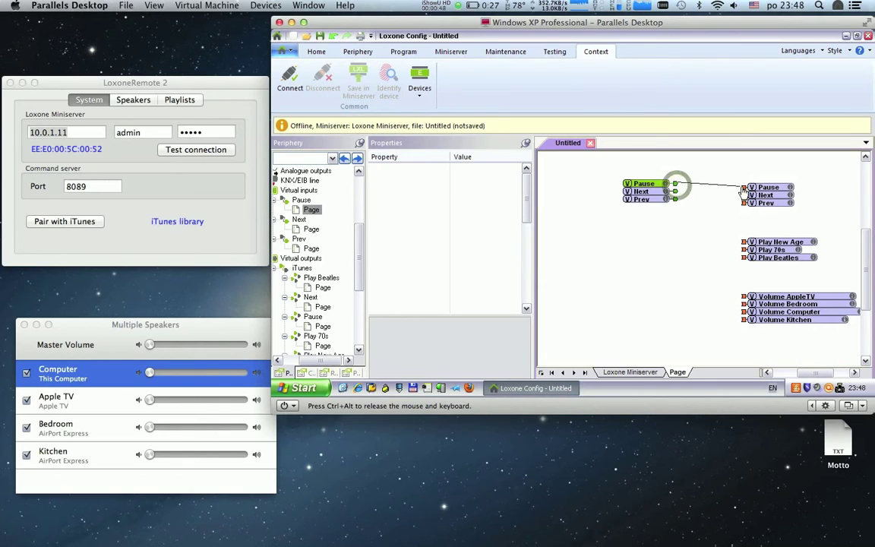
left_click_drag(743, 193, 744, 188)
left_click_drag(674, 192, 743, 195)
left_click_drag(675, 199, 744, 207)
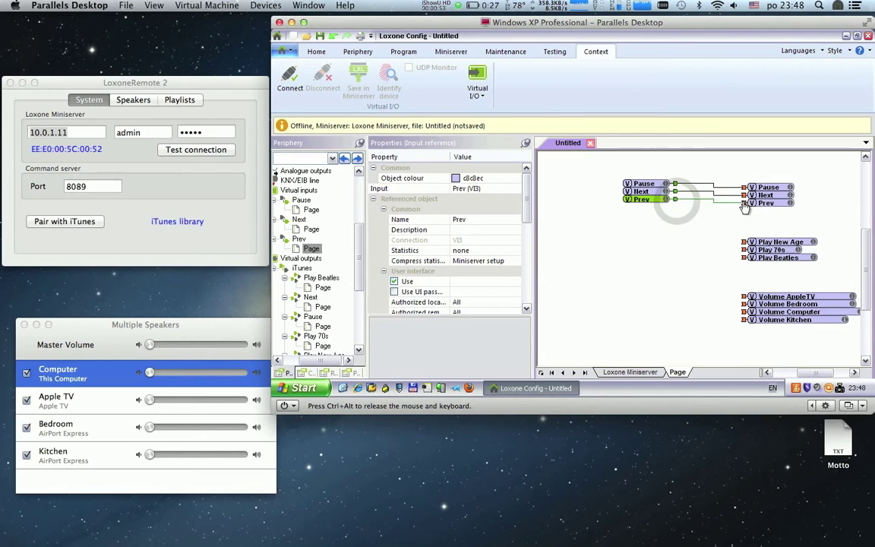
left_click(478, 95)
Step: Insert three more virtual inputs
left_click(483, 119)
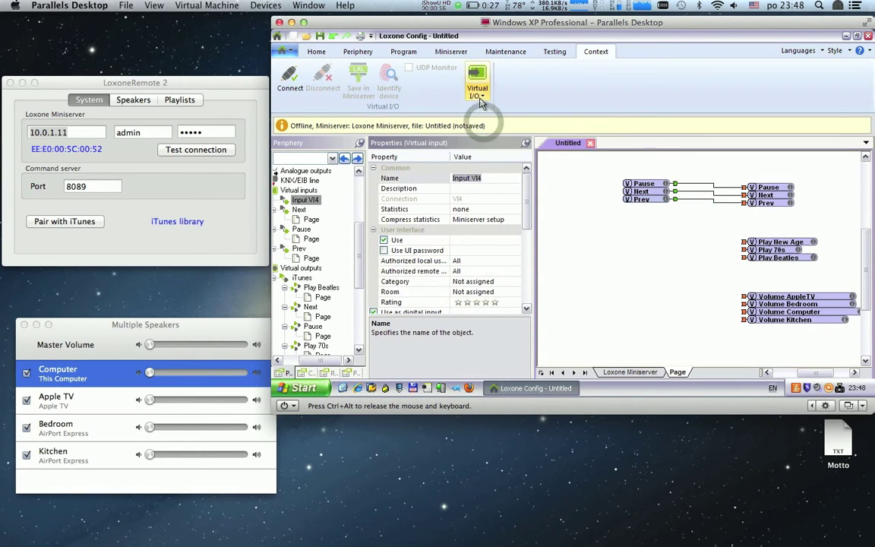
left_click(478, 95)
left_click(489, 120)
left_click(478, 95)
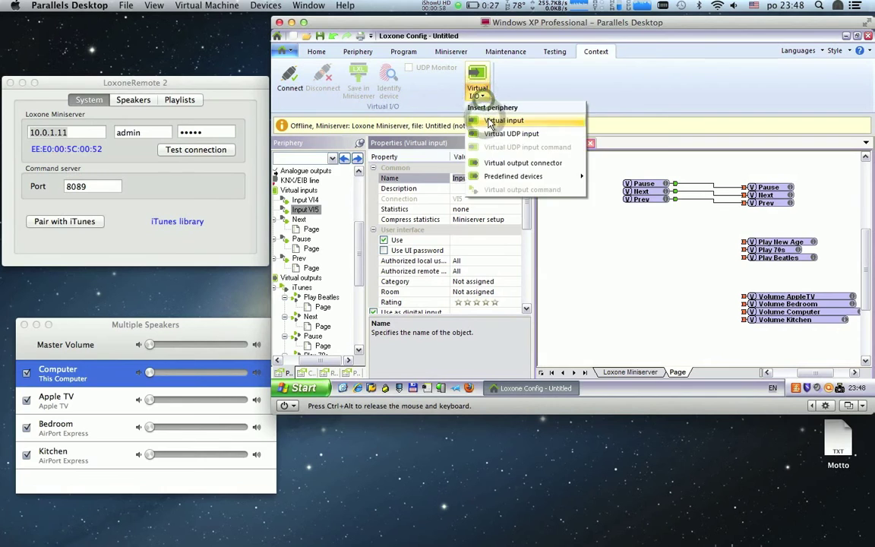
left_click(490, 120)
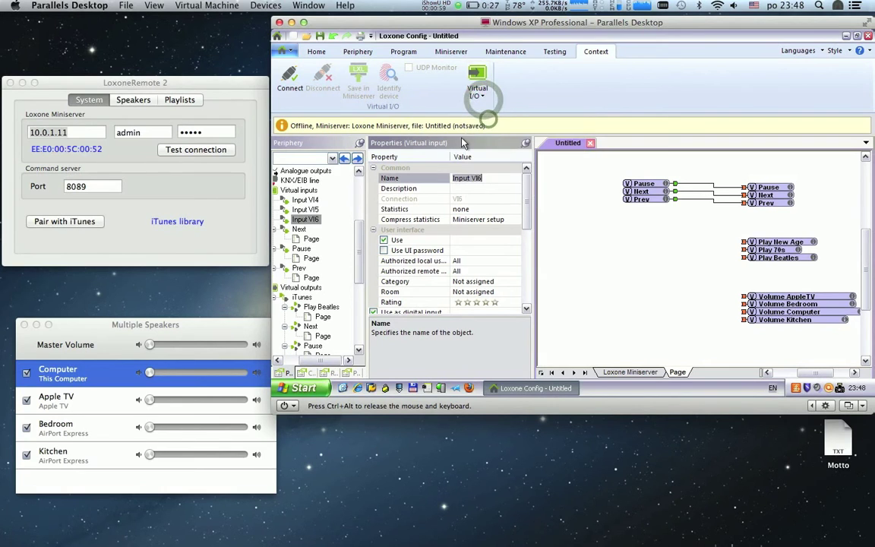
Step: Rename inputs VI4, VI5 and VI6 to Play New Age, Play 70s and Play Beatles
left_click(486, 178)
type("Play New Age")
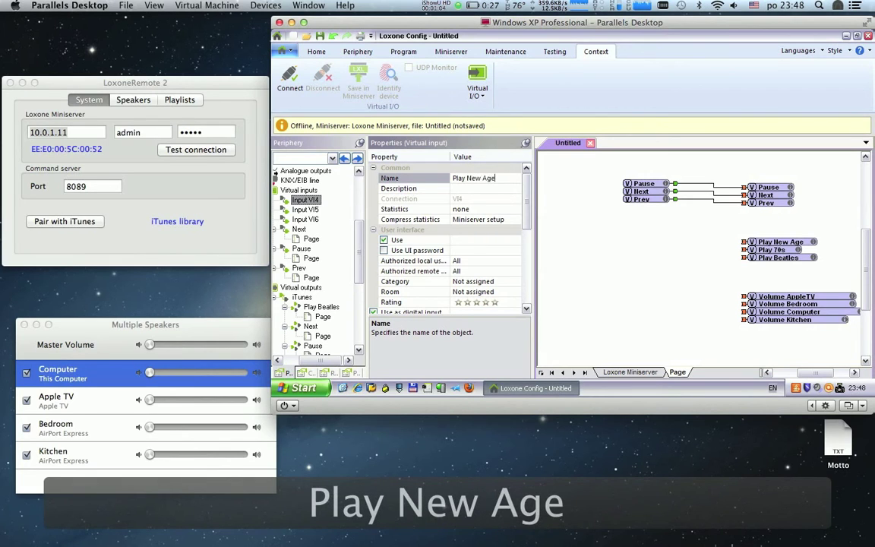
key("Return")
left_click(308, 209)
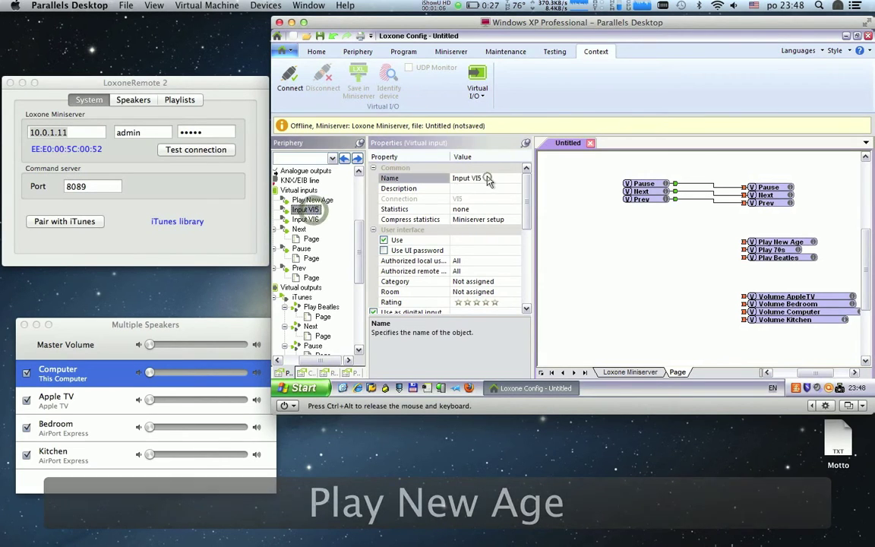
left_click(486, 178)
type("Play 70s")
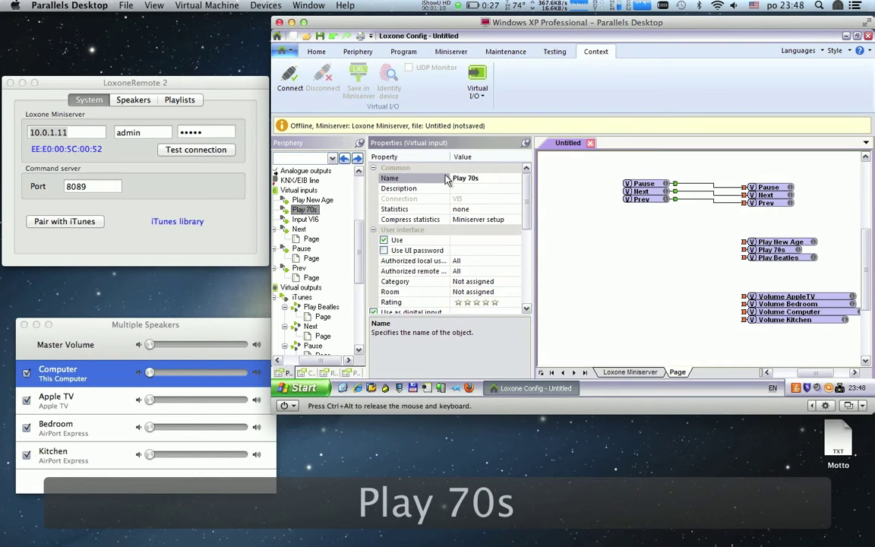
left_click(311, 219)
left_click(482, 178)
type("Play Beatle")
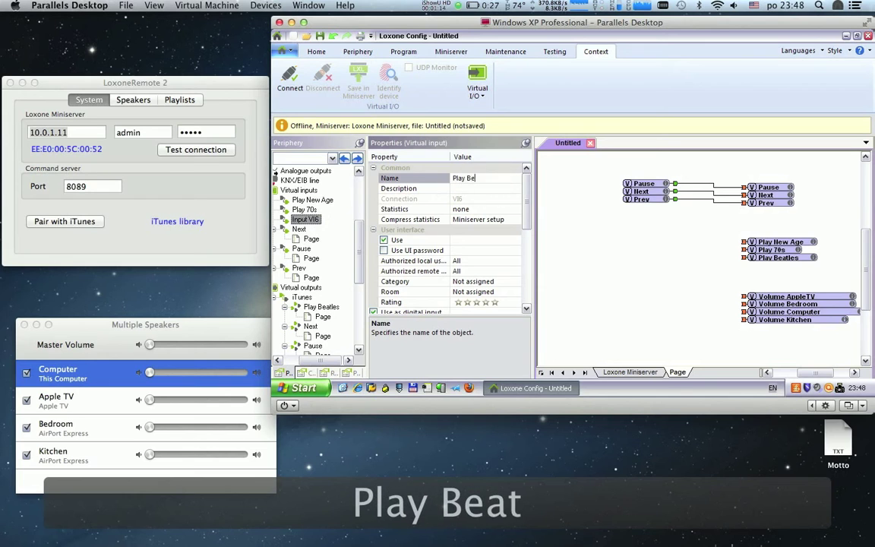
Step: Place the three playlist inputs on the page and wire Play New Age and Play 70s to their iTunes outputs
left_click(312, 200, "shift")
left_click_drag(317, 211, 684, 250)
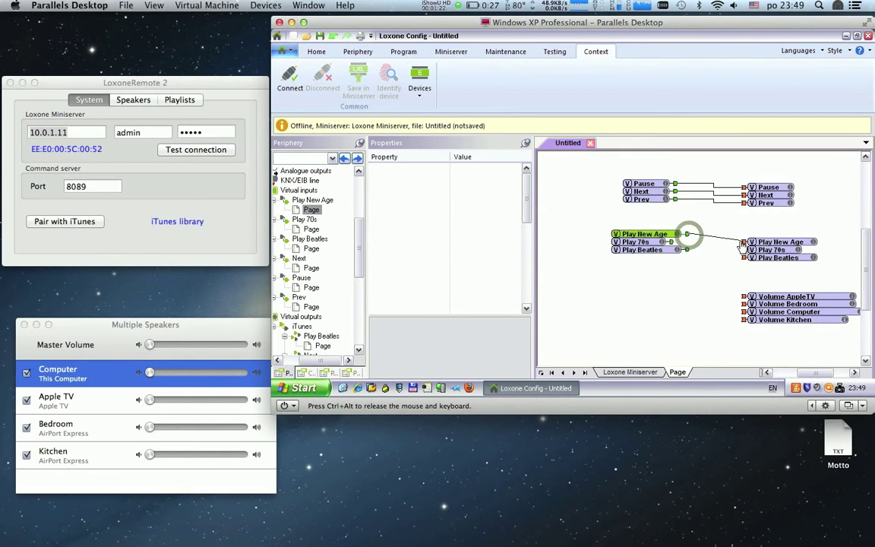
left_click_drag(742, 245, 744, 242)
left_click_drag(673, 243, 744, 258)
left_click(203, 64)
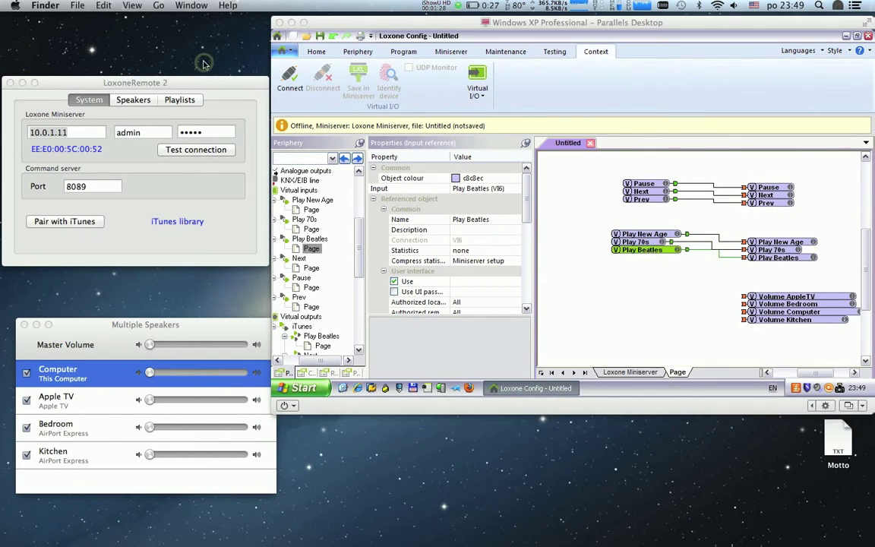
left_click(650, 257)
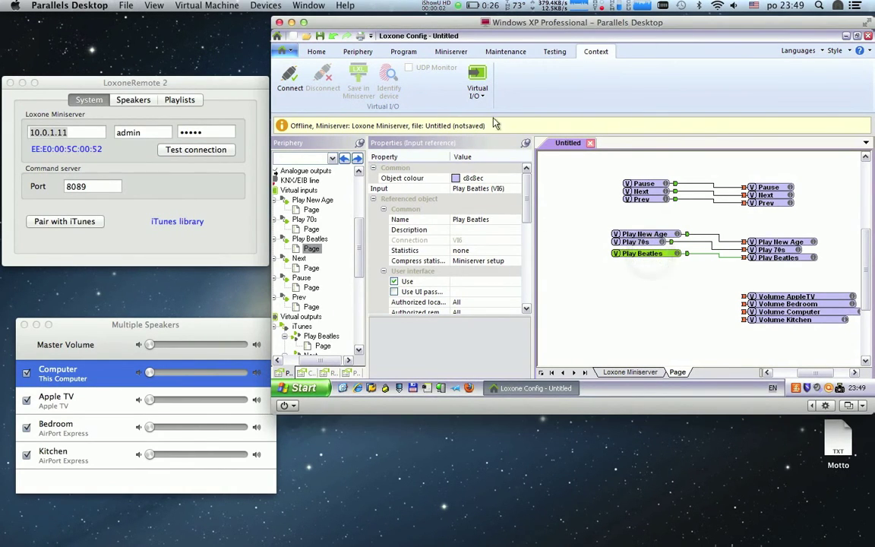
Step: Insert four new virtual inputs
left_click(478, 95)
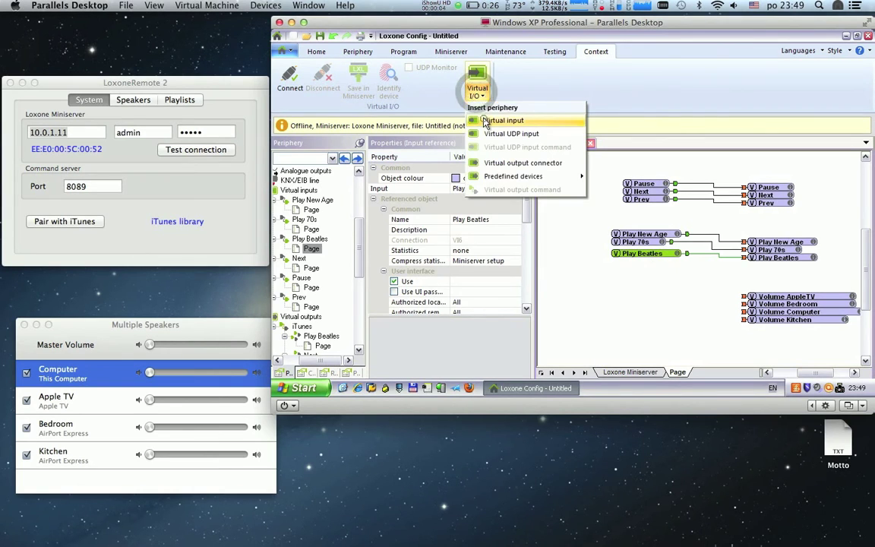
left_click(484, 122)
left_click(480, 95)
left_click(484, 122)
left_click(479, 95)
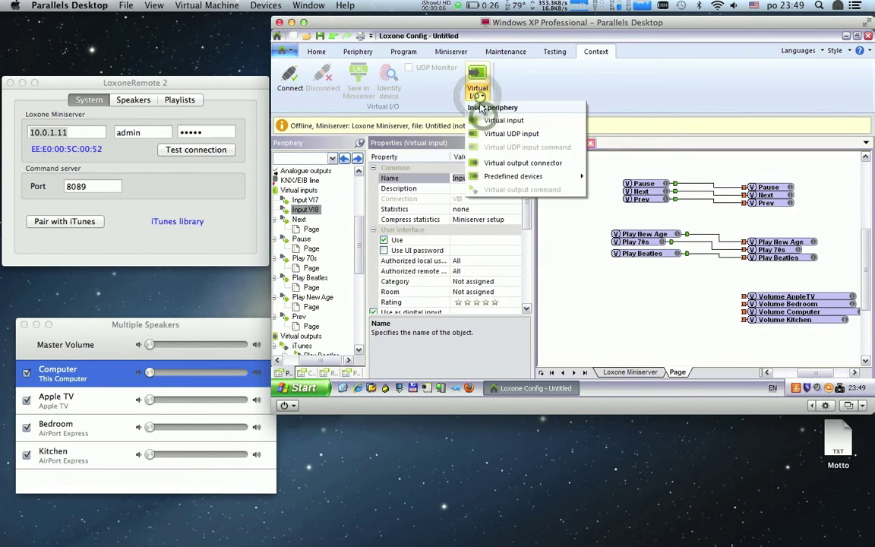
left_click(486, 121)
left_click(479, 94)
left_click(486, 121)
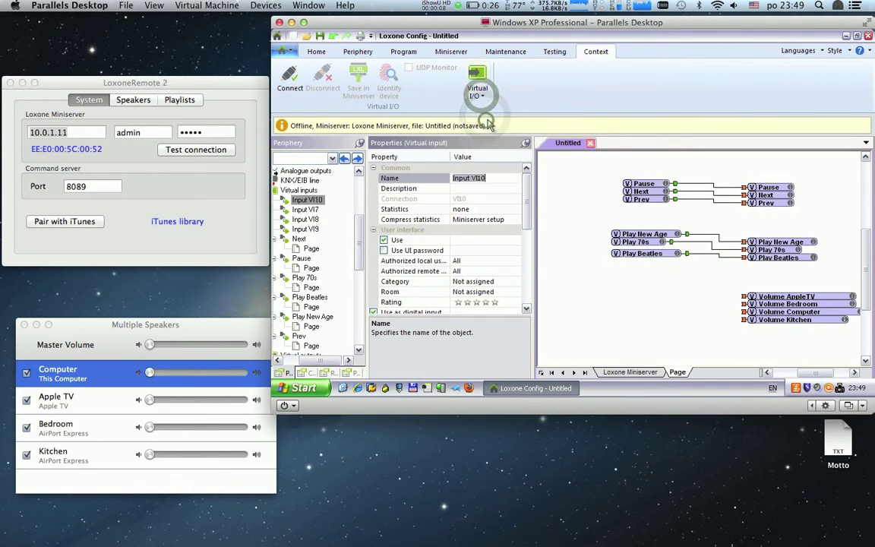
Step: Name the first input Volume AppleTV, make it analogue, and trim its unit to <v>
type("Volume AppleTV")
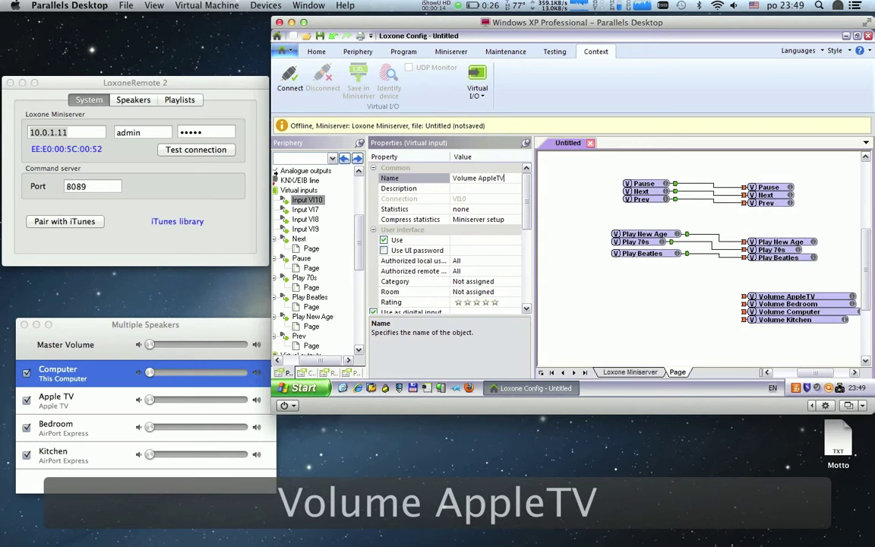
key("Return")
left_click_drag(526, 213, 526, 259)
left_click(372, 219)
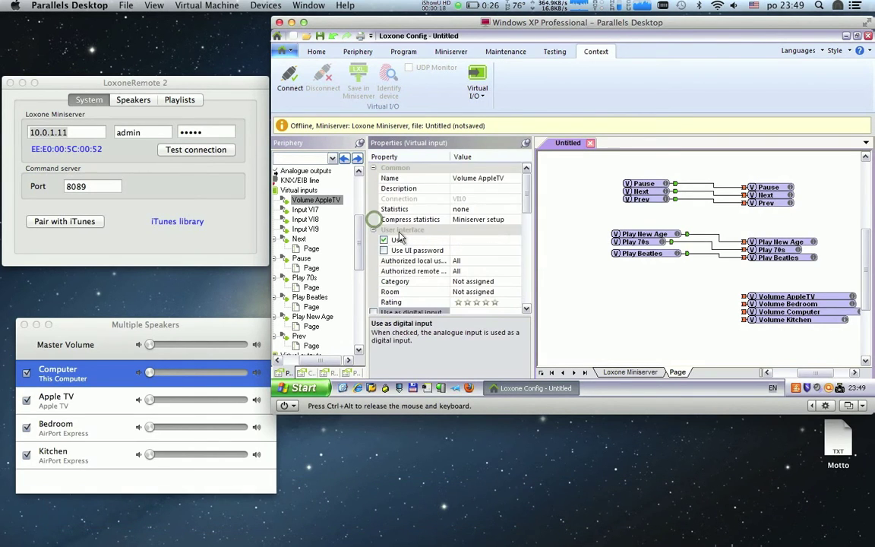
left_click_drag(528, 213, 526, 235)
left_click(490, 229)
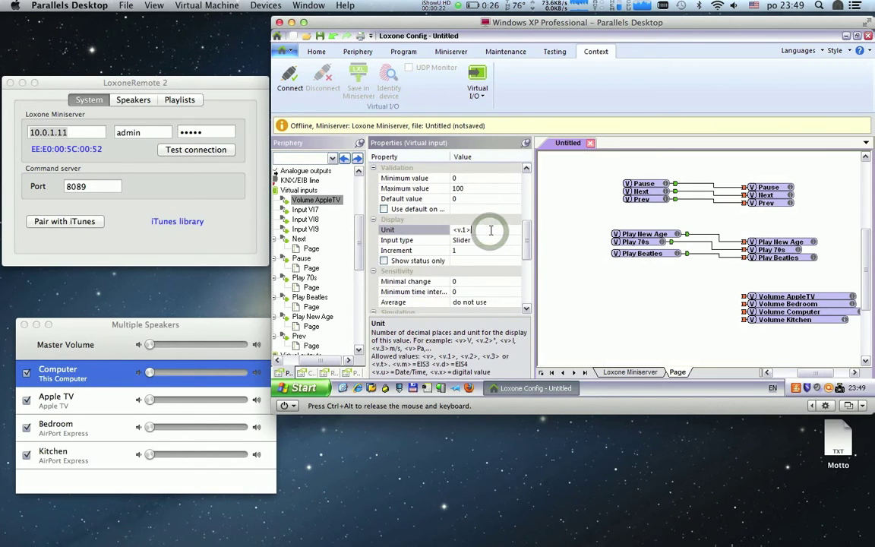
key("Left")
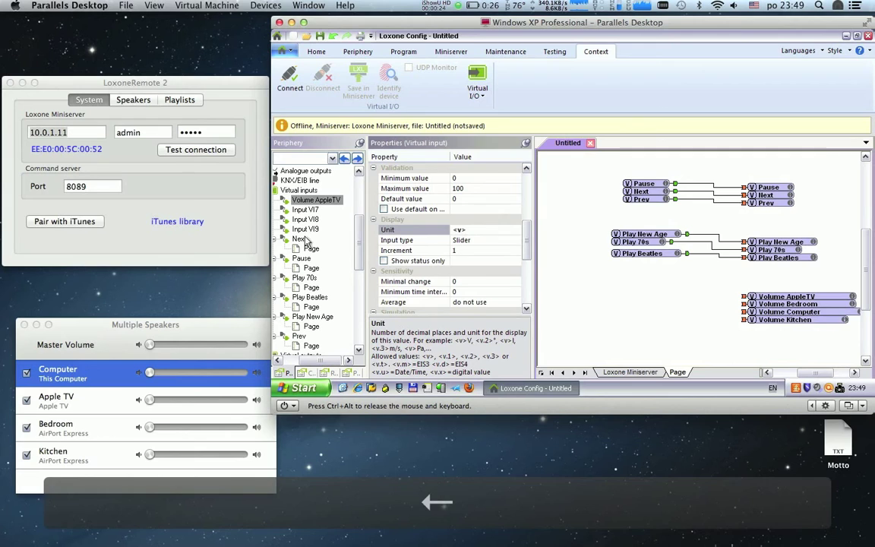
Step: Rename Input VI7 to Volume Bedroom and trim its unit to <v>
left_click(305, 211)
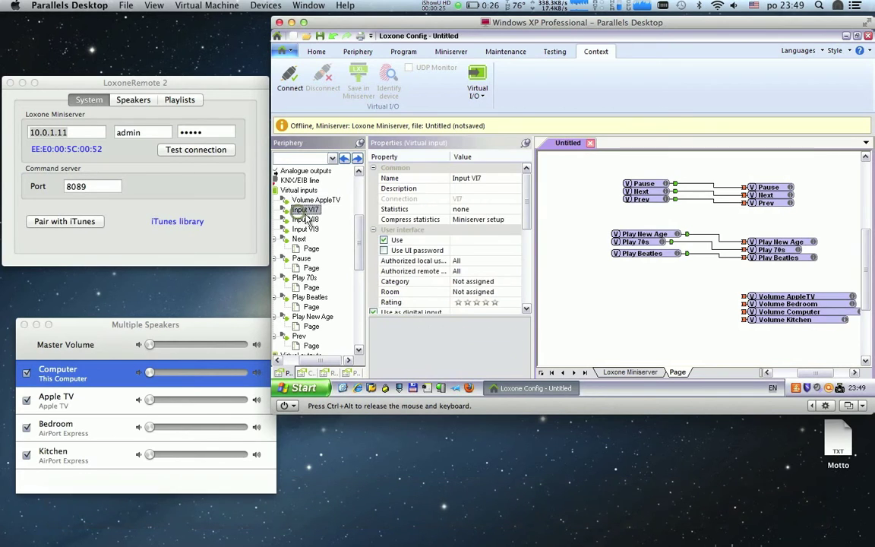
left_click(478, 178)
type("Volume Be")
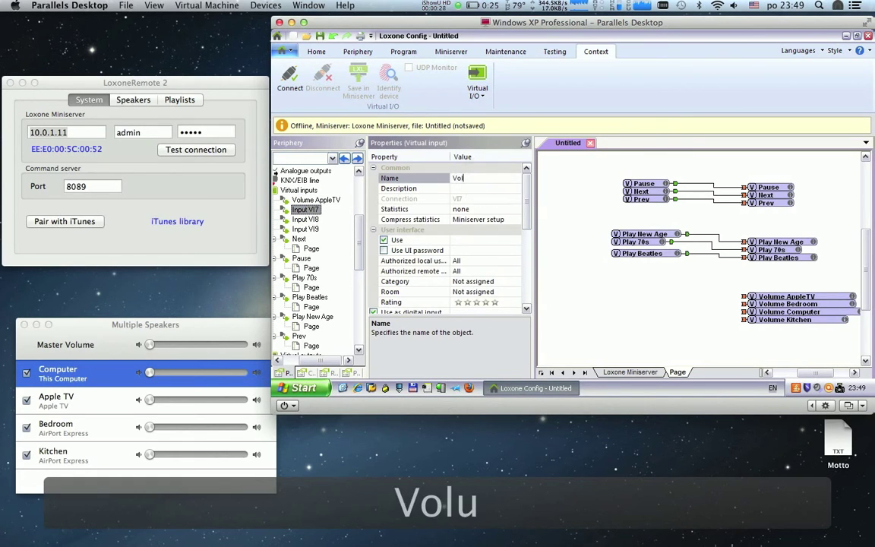
type("room")
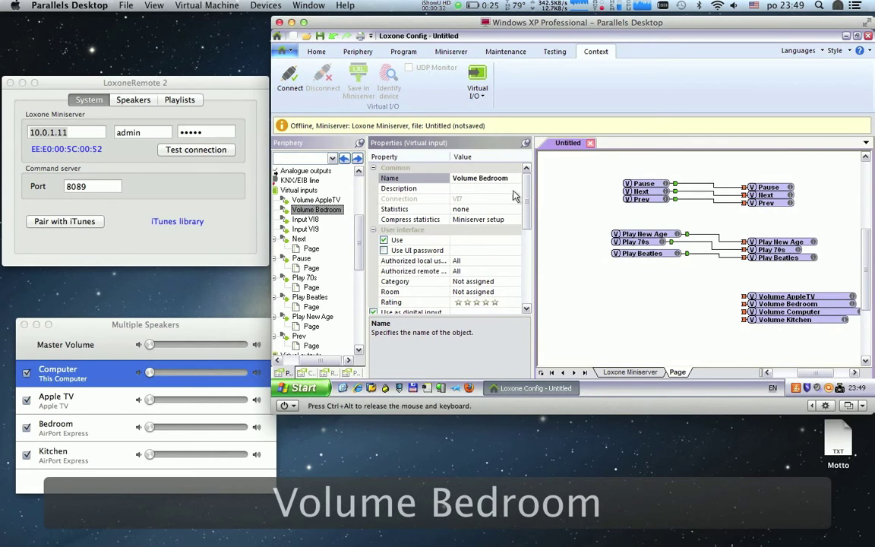
mouse_move(525, 195)
left_mouse_down()
mouse_move(526, 266)
mouse_move(526, 190)
left_mouse_up()
scroll(456, 228, "down", 5)
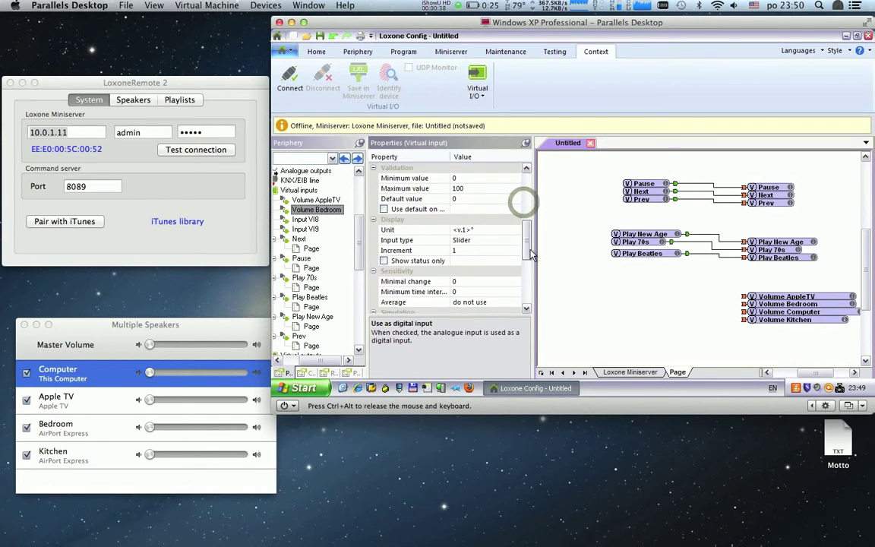
left_click(486, 230)
key("BackSpace")
key("BackSpace")
key("BackSpace")
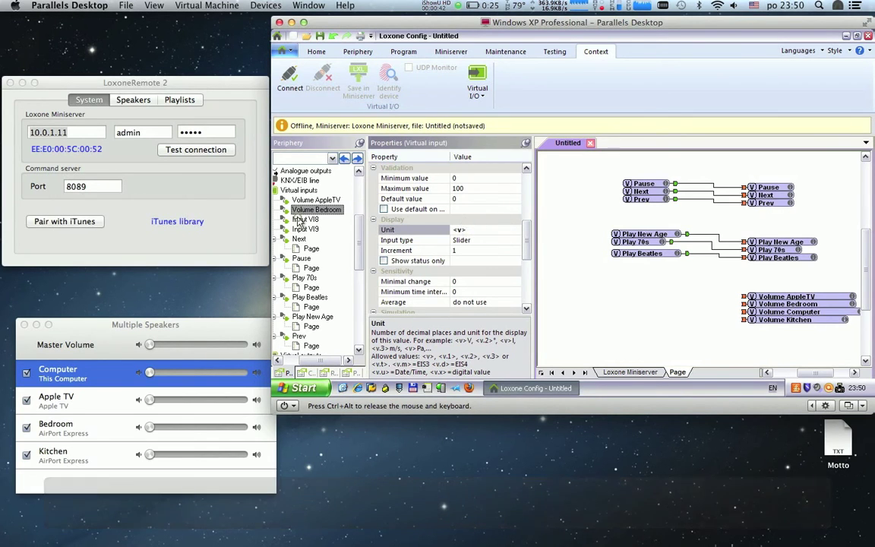
Step: Rename Input VI8 to Volume Computer, make it analogue, and trim its unit to <v>
left_click(305, 219)
left_click(478, 179)
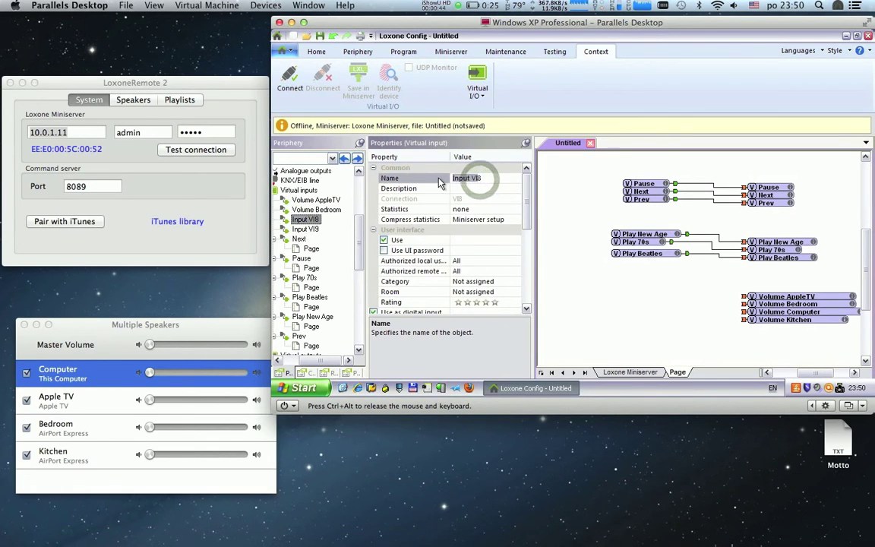
key("Delete")
key("Delete")
type("Volu")
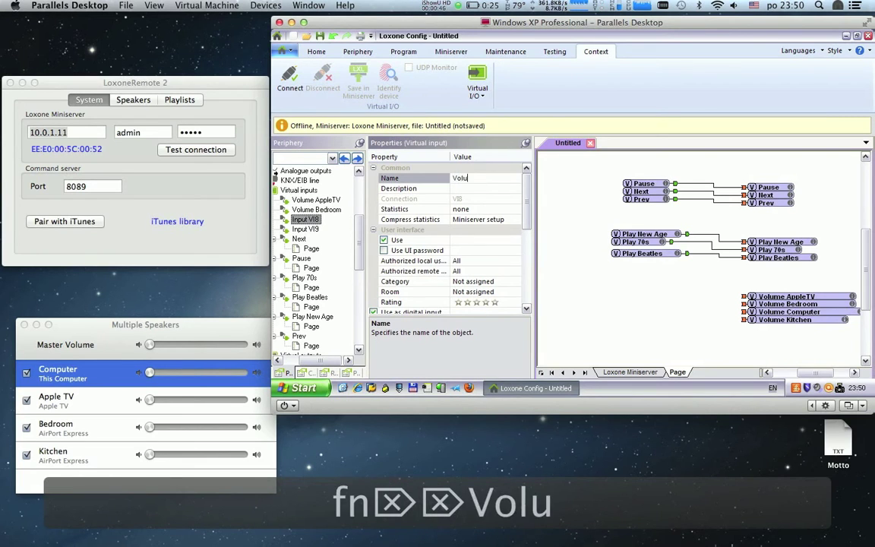
type("me Computer")
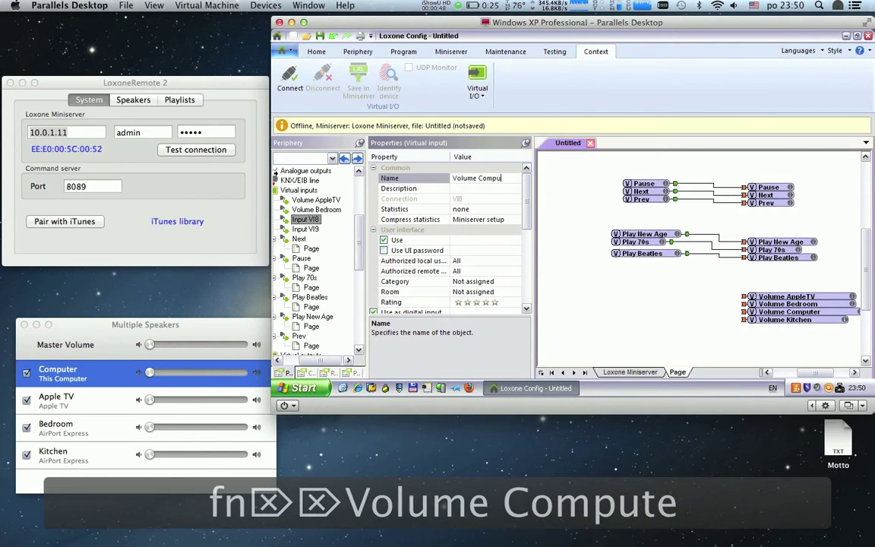
left_click(439, 182)
left_click_drag(530, 199, 534, 252)
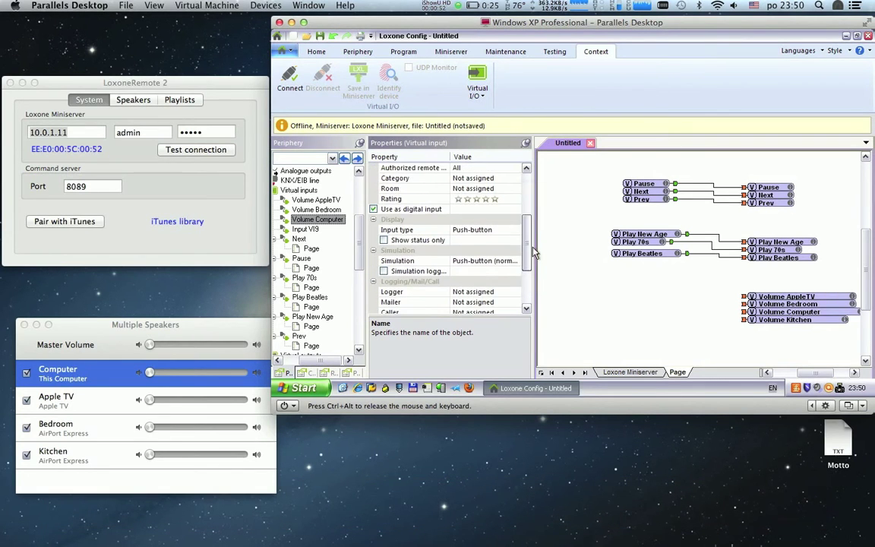
left_click(373, 208)
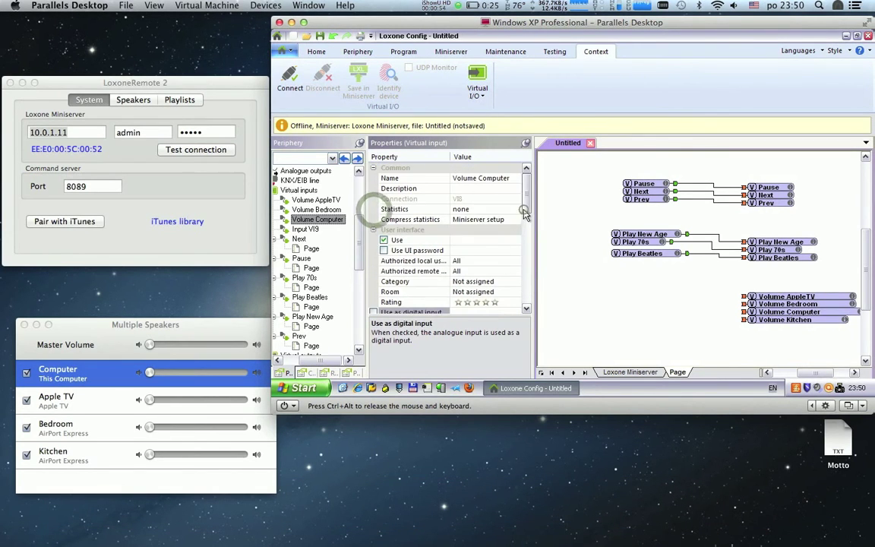
left_click_drag(524, 207, 529, 256)
left_click(490, 250)
left_click(479, 240)
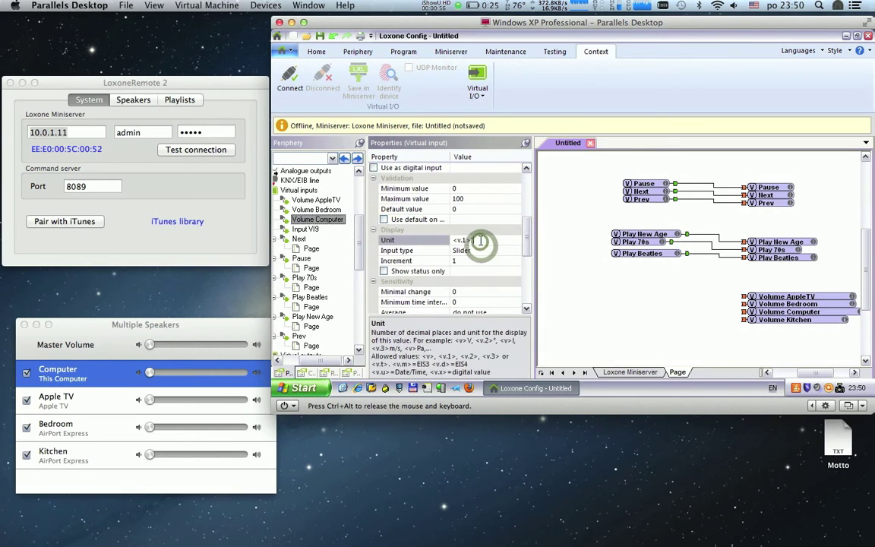
key("BackSpace")
key("BackSpace")
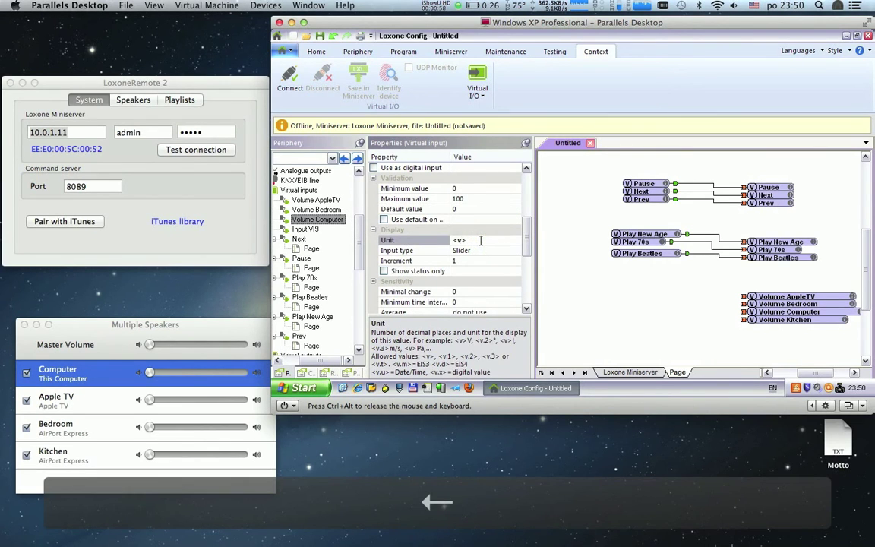
Step: Rename Input VI9 to Volume Kitchen, make it analogue, and set its unit to <v>
left_click(305, 228)
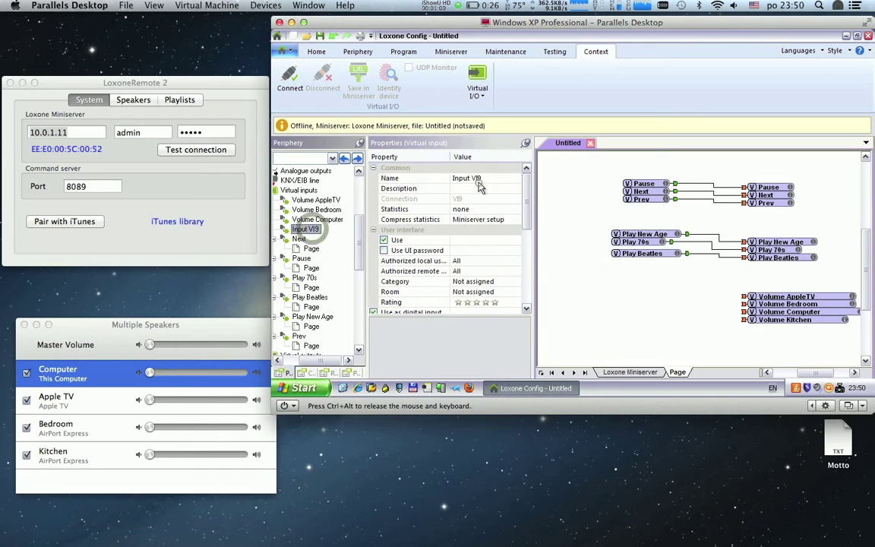
left_click(448, 181)
key("Delete")
key("Delete")
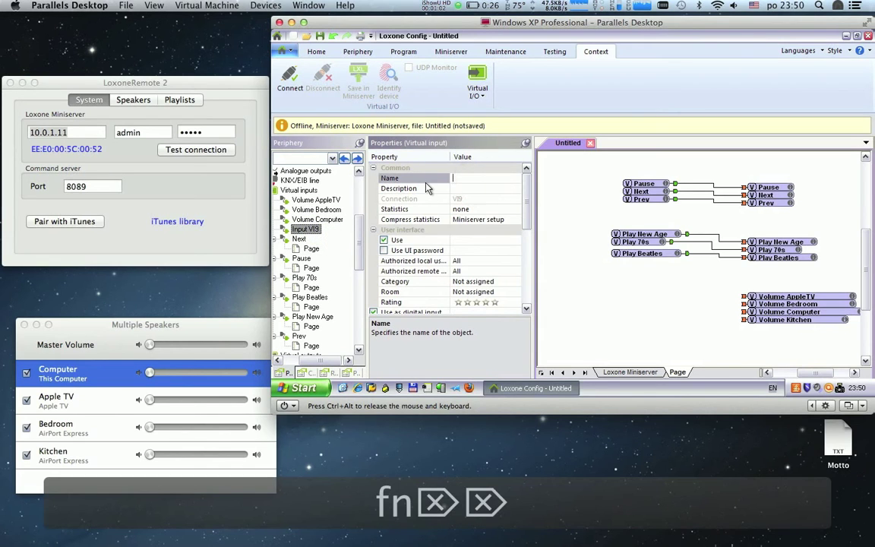
type("Volume K")
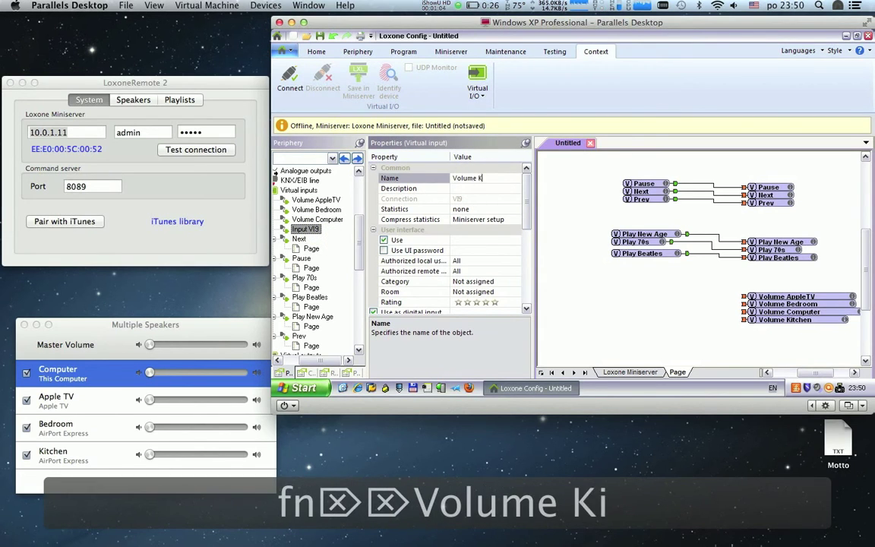
type("itchen")
left_click(426, 188)
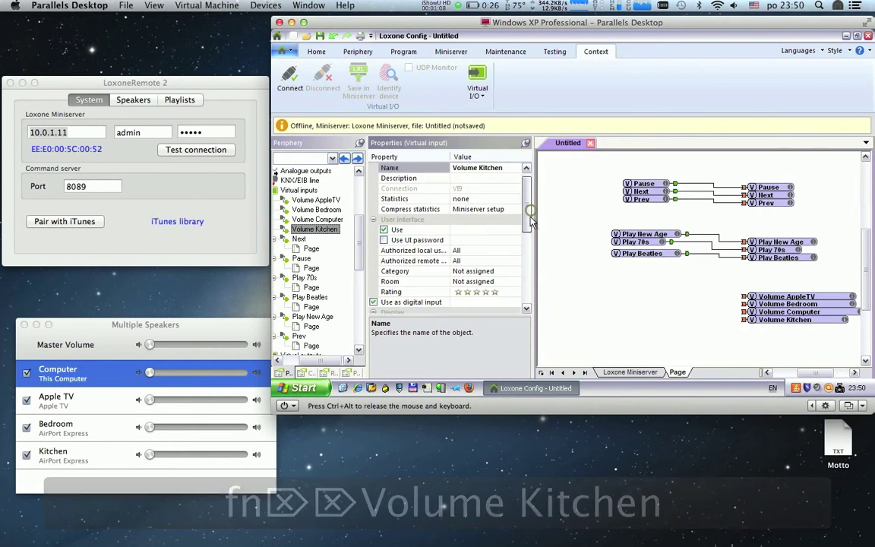
scroll(527, 213, "down", 2)
left_click(375, 261)
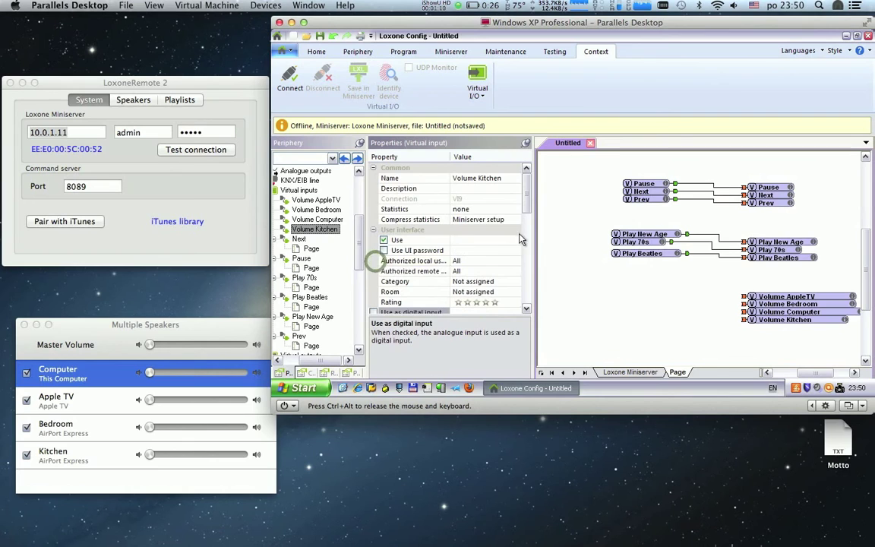
scroll(524, 205, "down", 3)
left_click(500, 264)
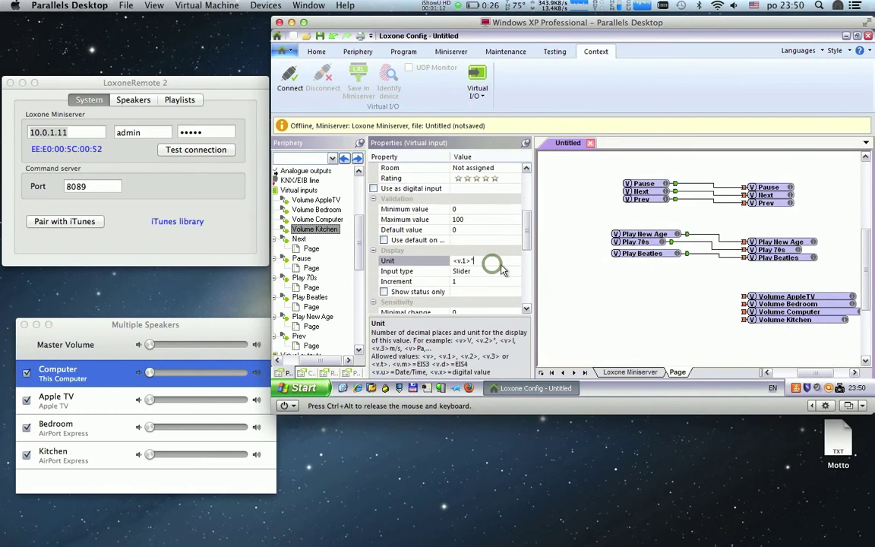
key("BackSpace")
key("BackSpace")
key("BackSpace")
key("BackSpace")
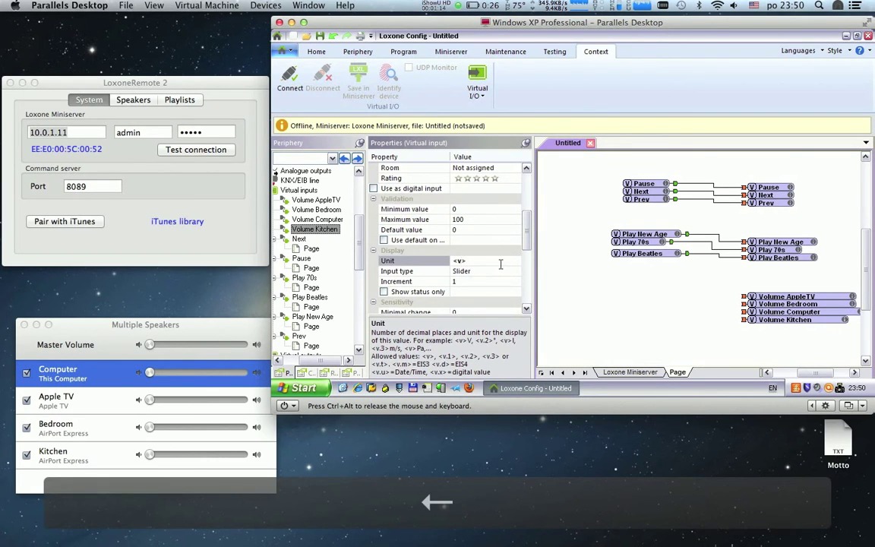
Step: Place the Volume AppleTV, Bedroom, Computer and Kitchen virtual inputs on the page
type(">")
left_click(315, 200)
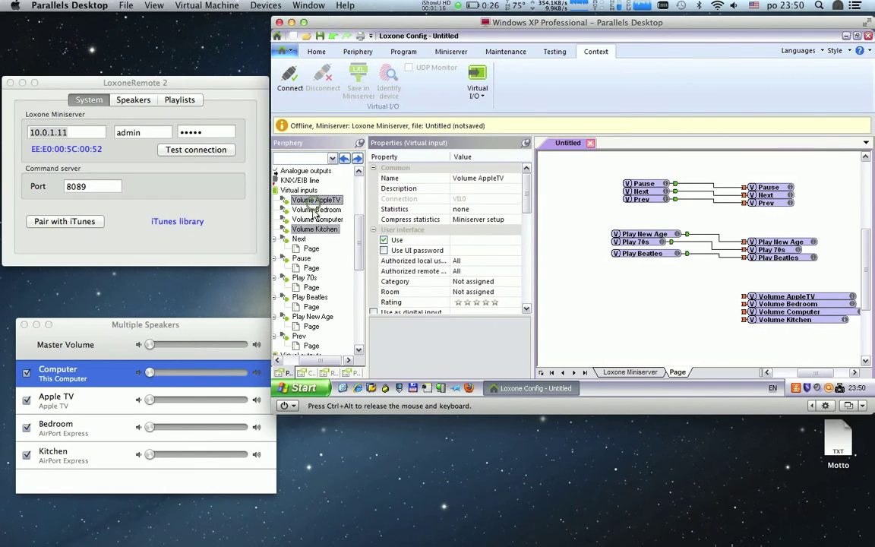
left_click(316, 210, "ctrl")
left_click(315, 220, "ctrl")
left_click(313, 228, "ctrl")
left_click_drag(313, 228, 567, 279)
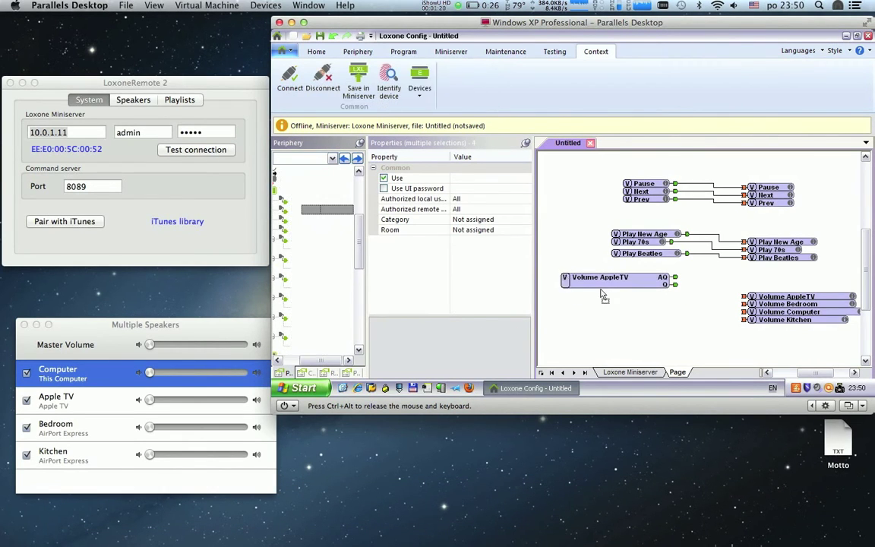
Step: Wire each volume input's AQ output to its matching iTunes volume output
left_click_drag(675, 277, 744, 296)
left_click_drag(675, 292, 744, 304)
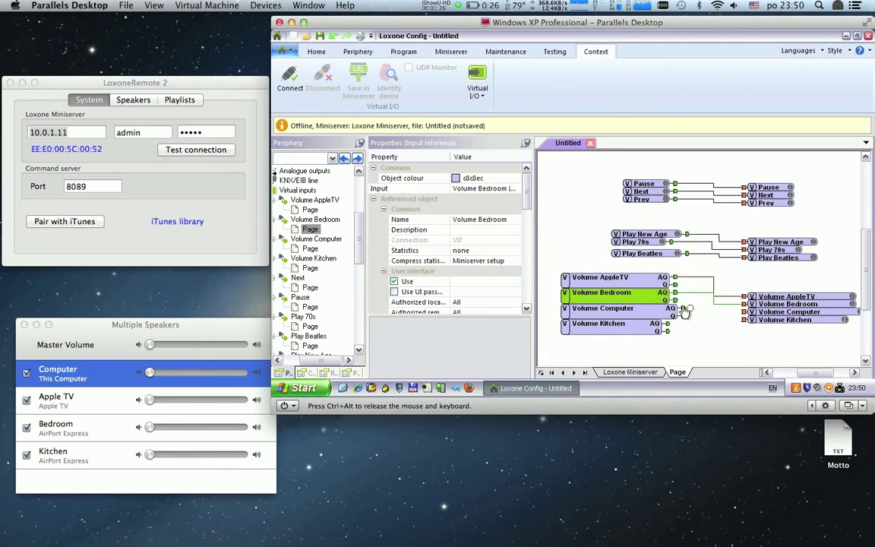
left_click_drag(682, 308, 744, 312)
left_click_drag(667, 324, 773, 289)
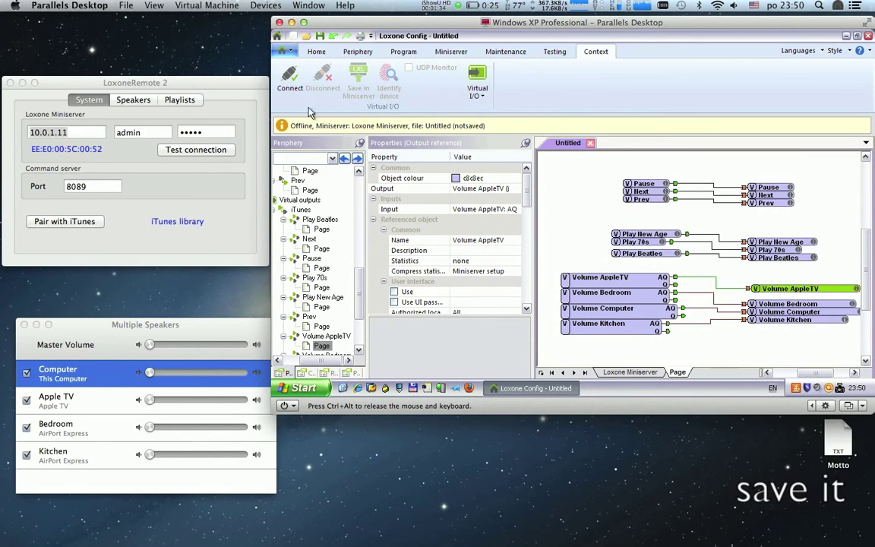
Step: Connect to Miniserver 10.0.1.11, confirm the login, and save the program to it
left_click(290, 79)
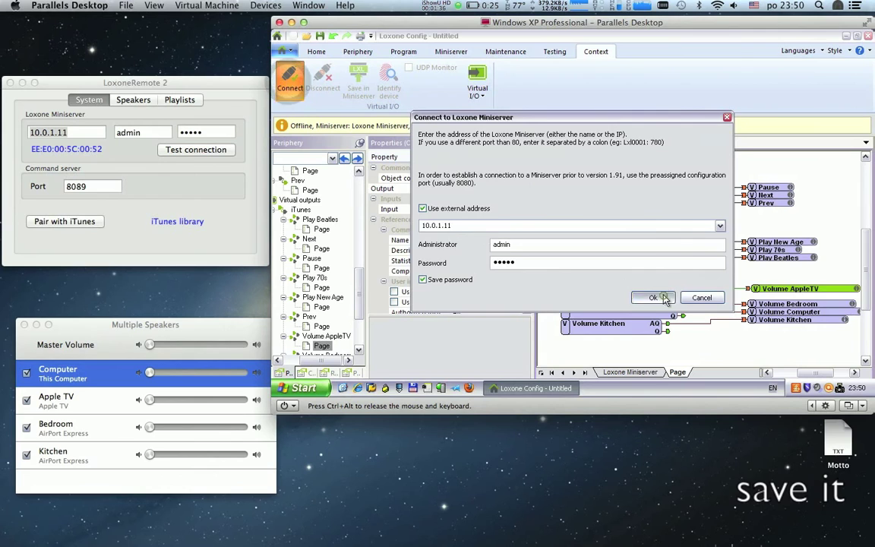
left_click(663, 298)
left_click(358, 88)
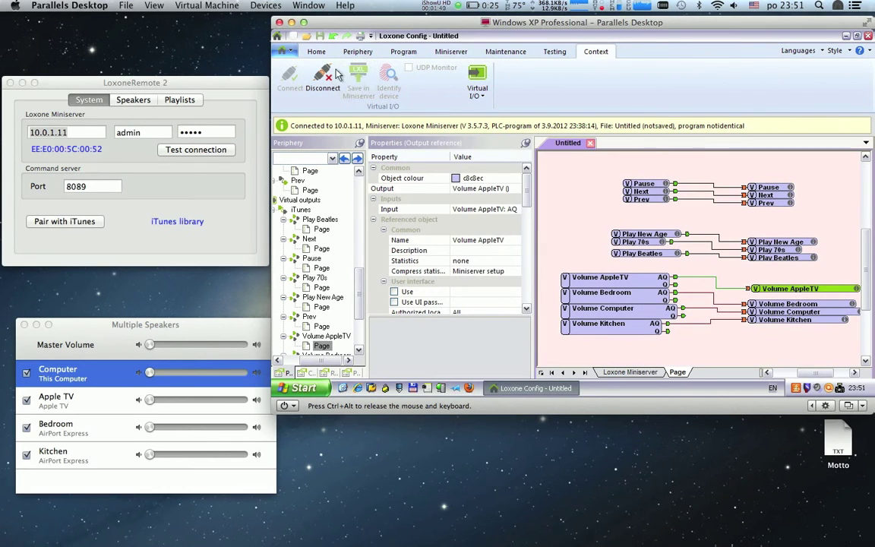
left_click(255, 59)
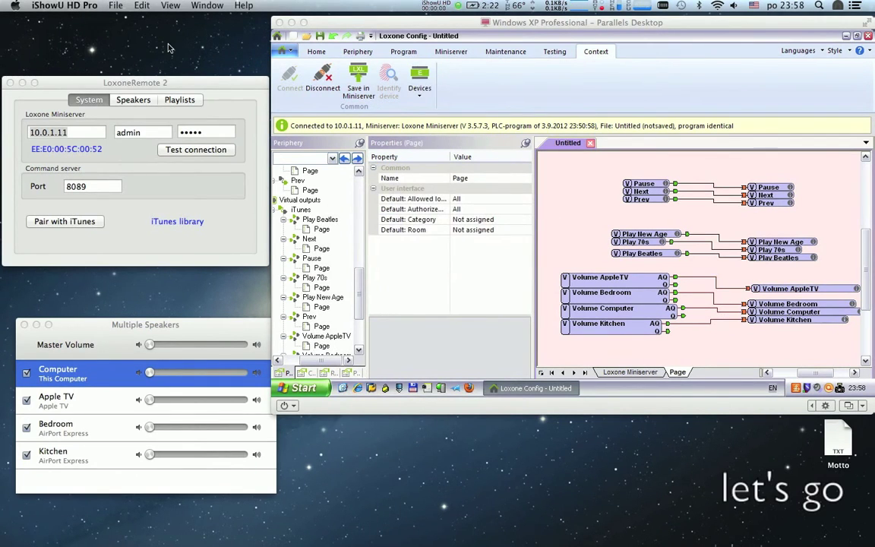
Step: Move the iTunes window below the Windows XP VM and launch Firefox in the VM
left_click(471, 524)
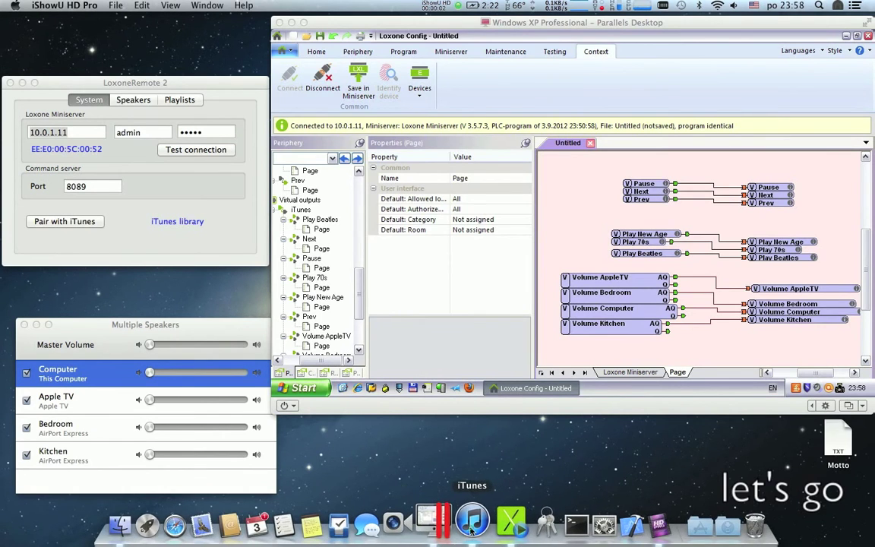
left_click_drag(454, 26, 458, 379)
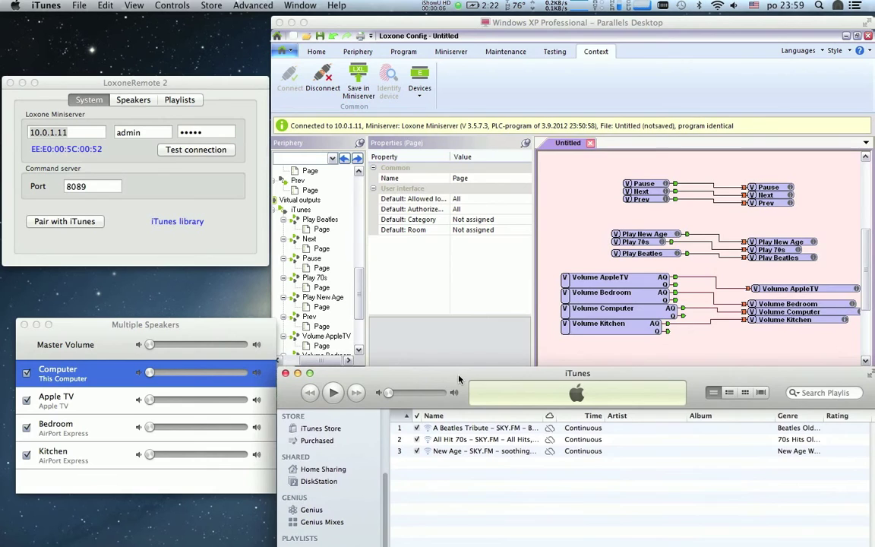
left_click(492, 33)
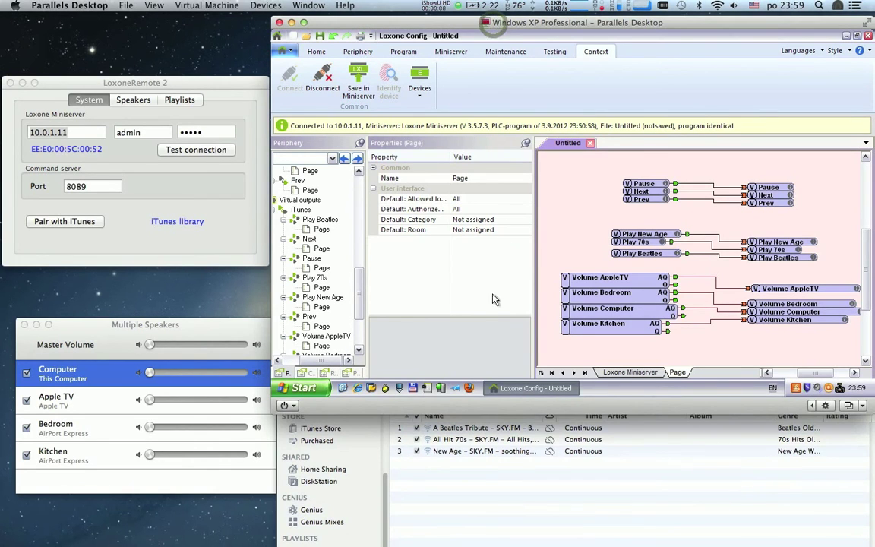
left_click(472, 389)
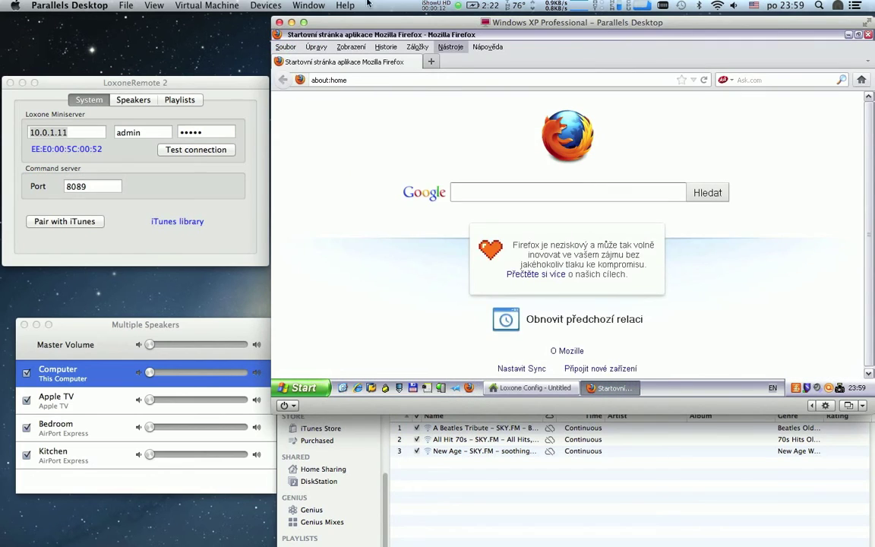
Step: Load the Miniserver web interface at 10.0.1.11 in Firefox and log in
left_click(348, 82)
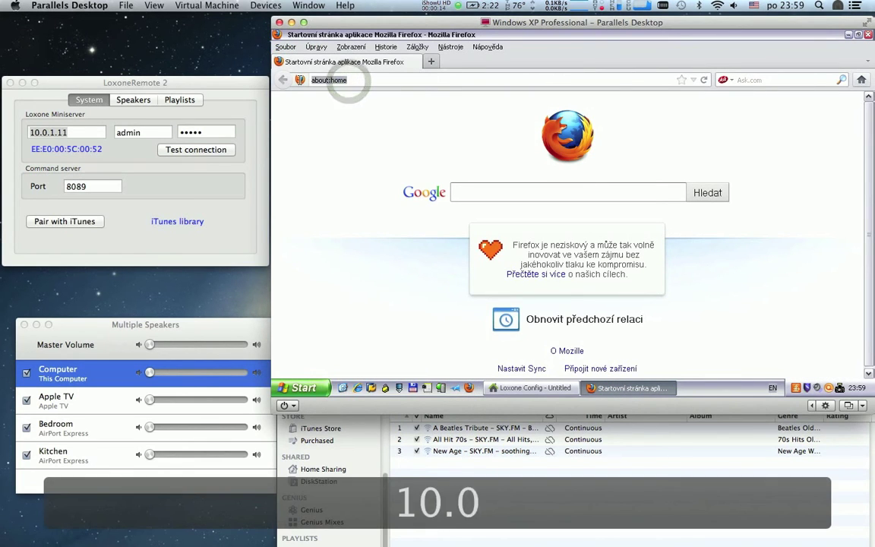
type("10.0.1.1")
key("Return")
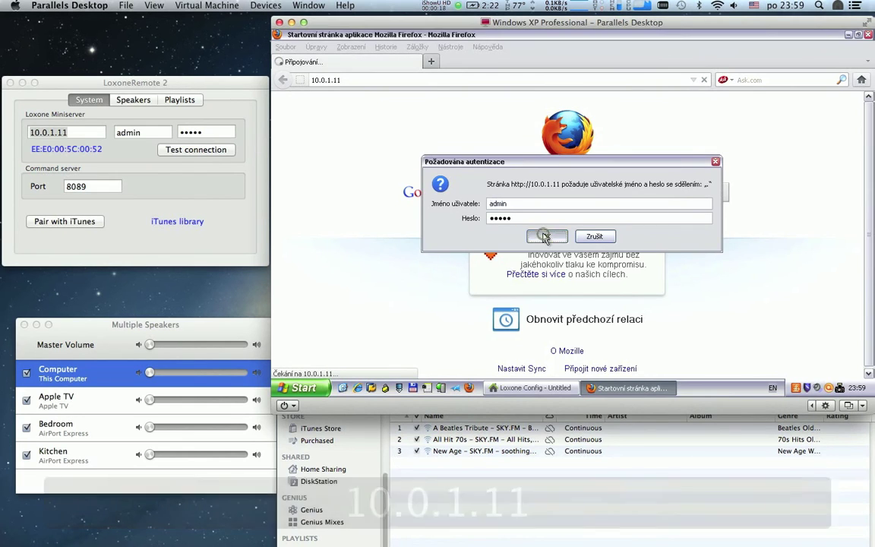
left_click(542, 235)
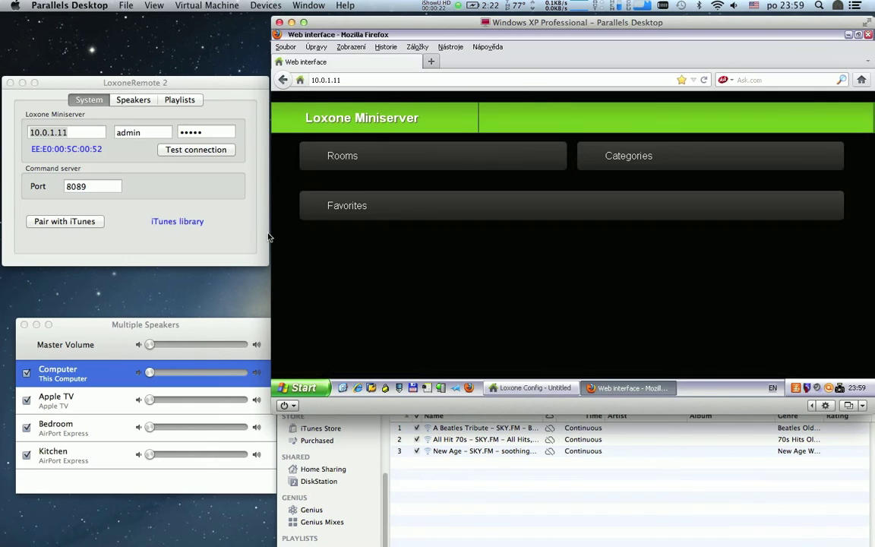
Step: Start the Beatles station from the web interface, then switch to the 70s station
left_click_drag(212, 330, 202, 389)
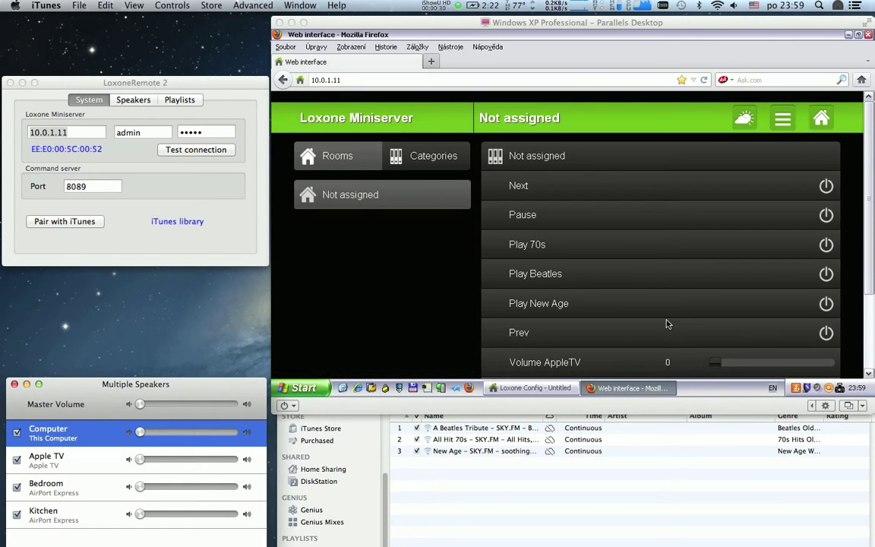
left_click(826, 278)
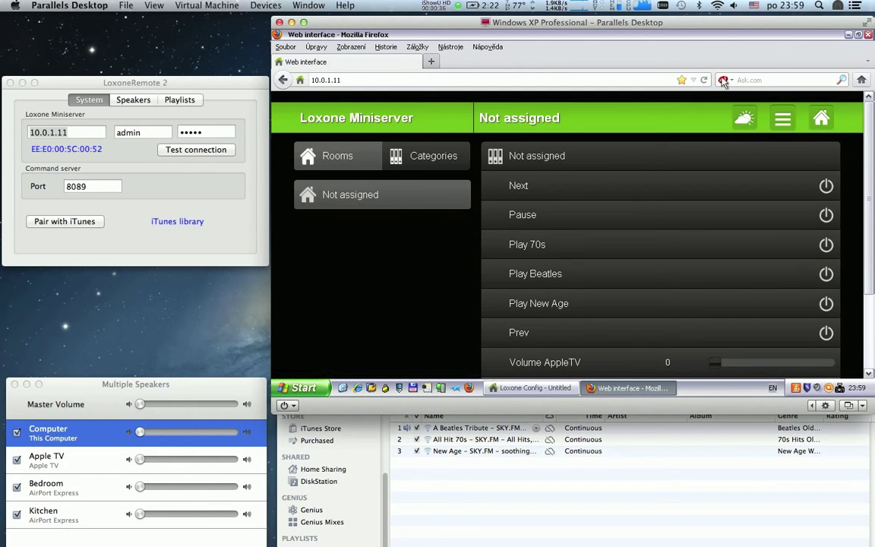
left_click(729, 461)
left_click_drag(705, 379, 704, 393)
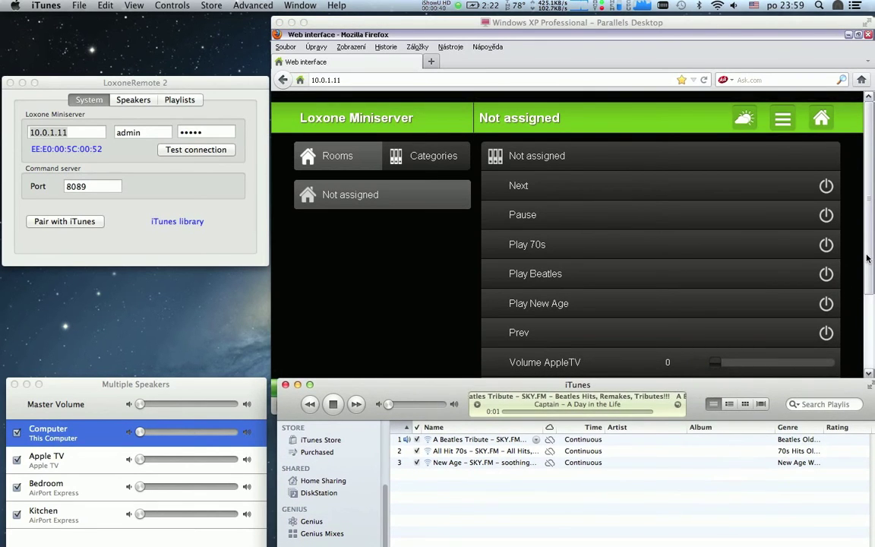
left_click(828, 251)
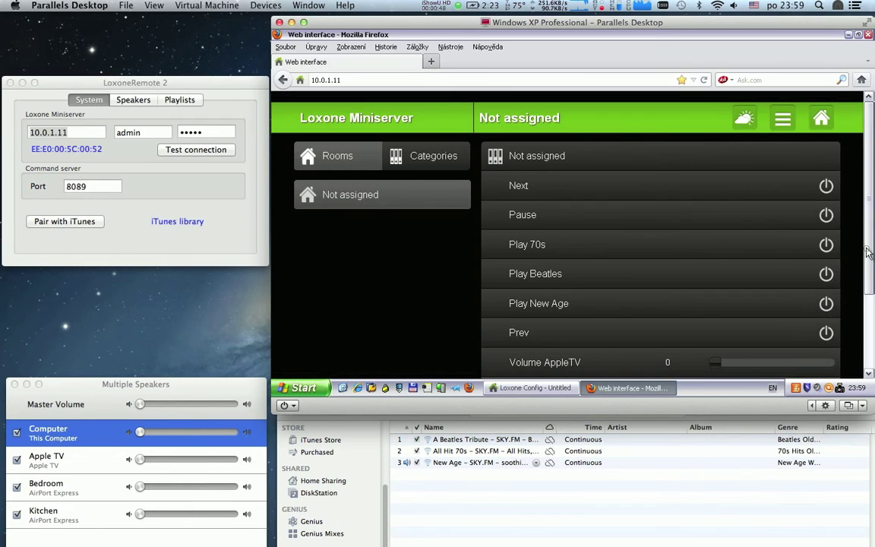
scroll(843, 281, "down", 3)
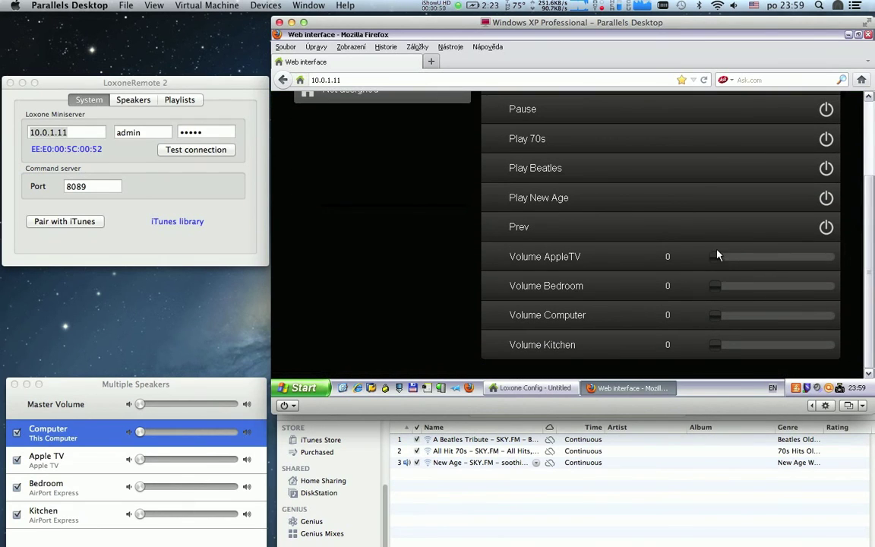
Step: Set speaker volumes to AppleTV 27, Bedroom 25, Computer 42 and Kitchen 63
left_click_drag(718, 258, 784, 263)
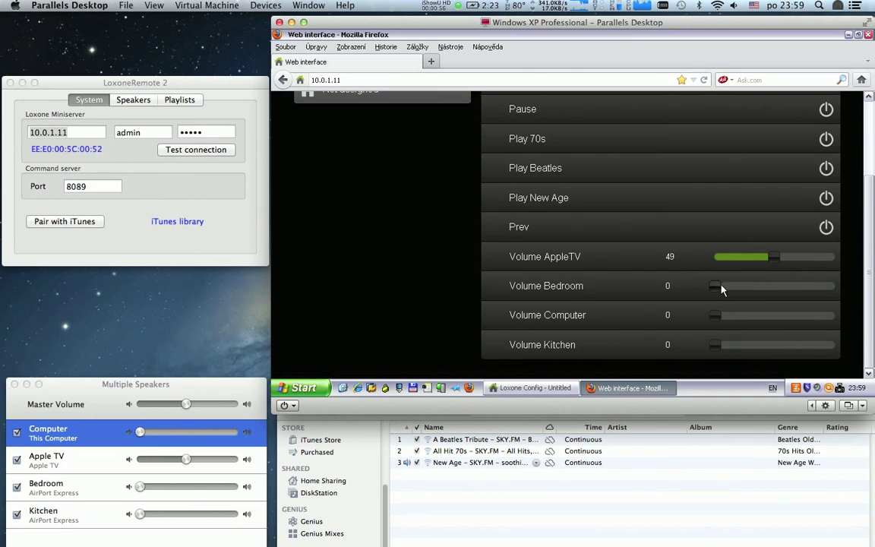
left_click(746, 291)
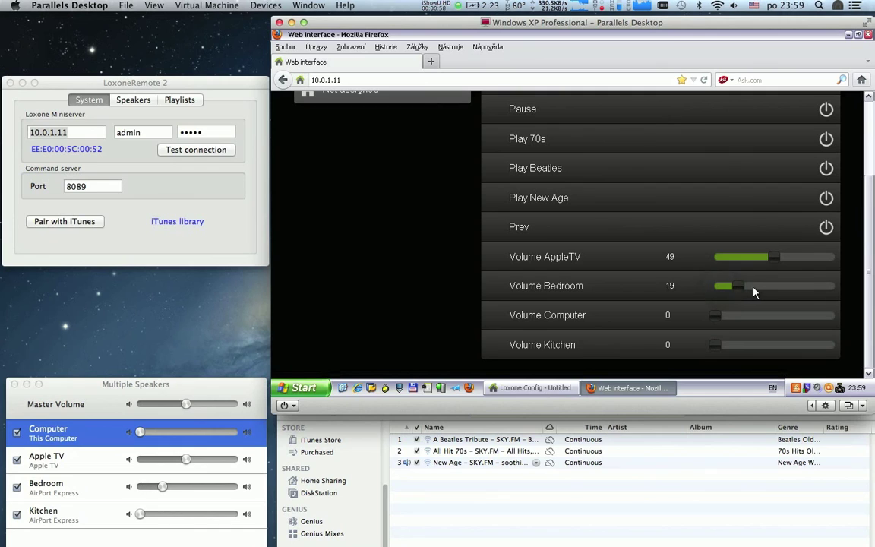
left_click_drag(751, 316, 770, 315)
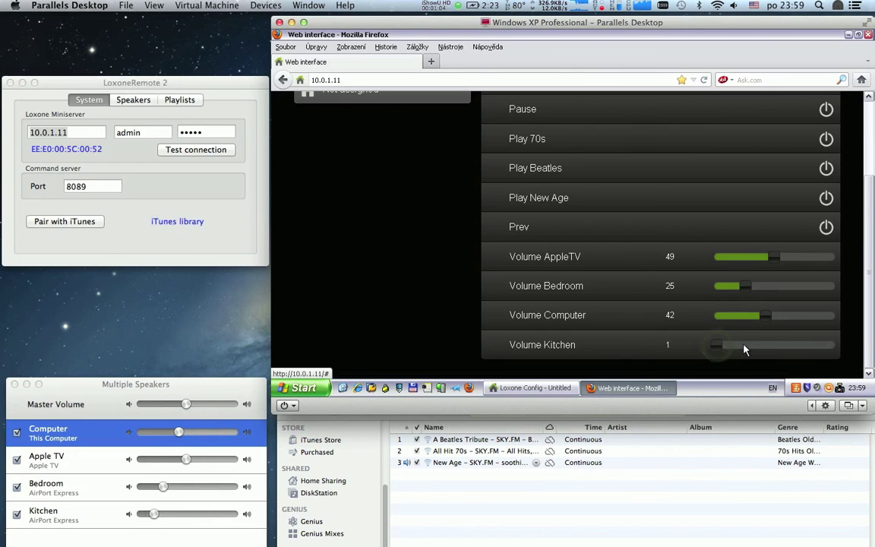
left_click_drag(754, 349, 798, 348)
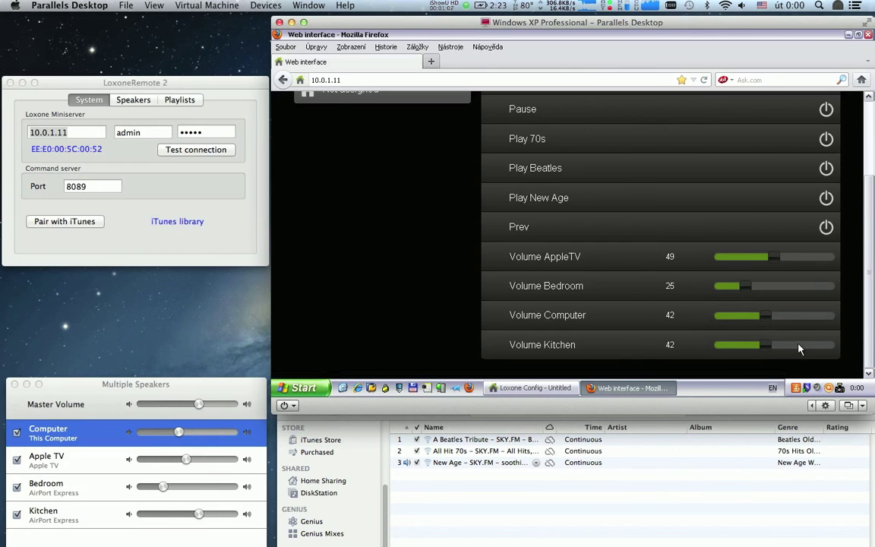
left_click(754, 262)
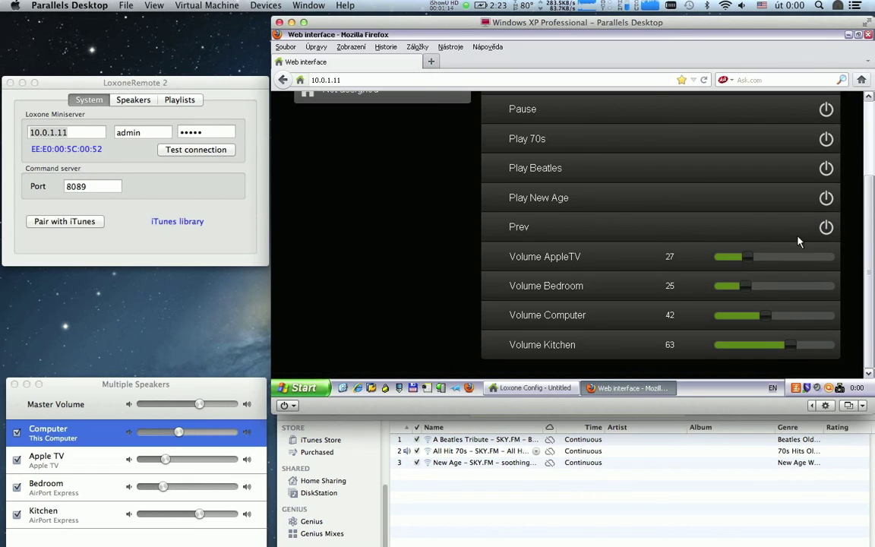
Step: Step to the previous and next stations and check iTunes playback
left_click(825, 229)
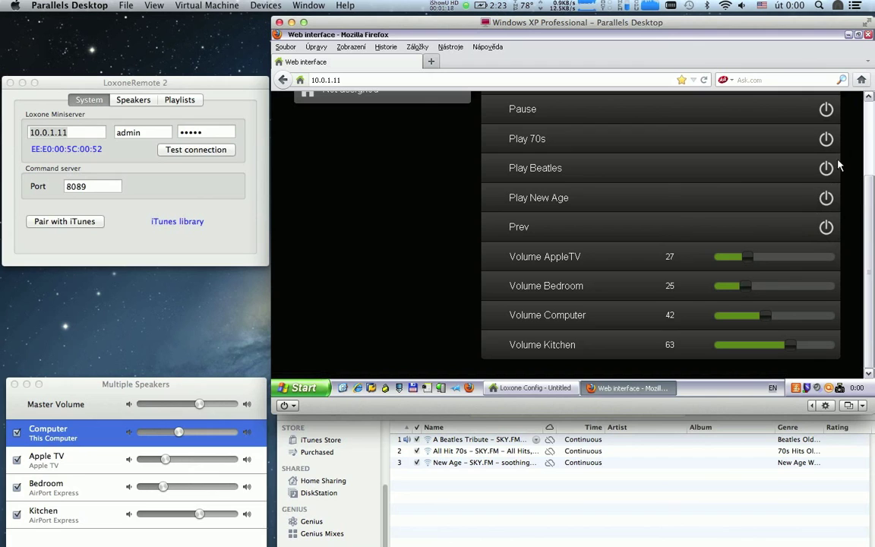
scroll(843, 144, "up", 2)
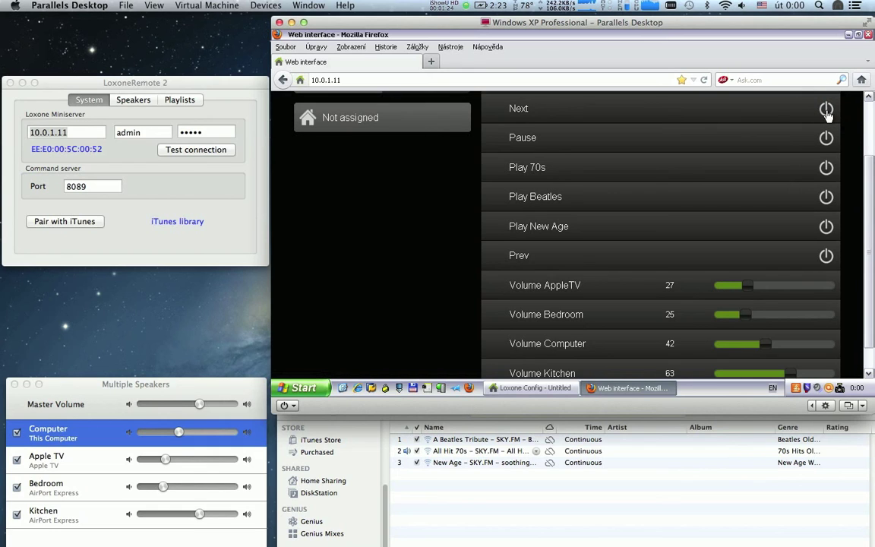
left_click(827, 110)
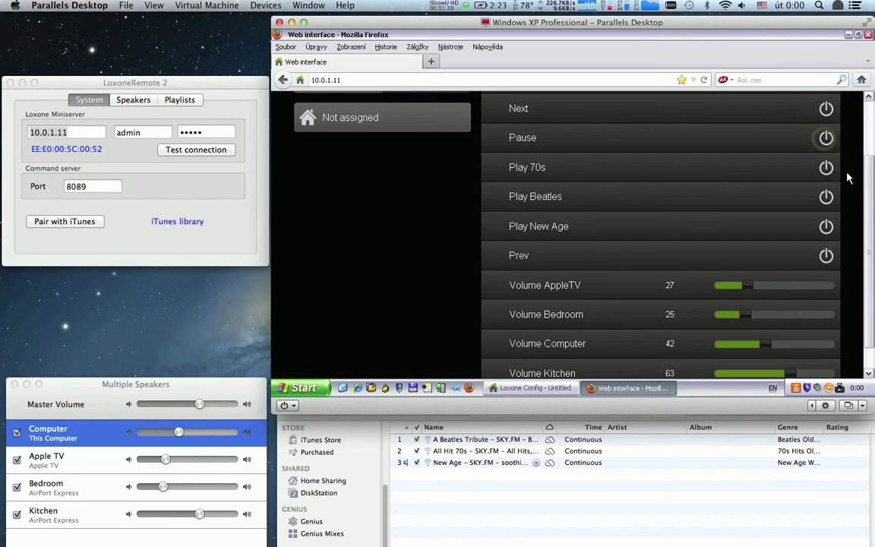
left_click(750, 499)
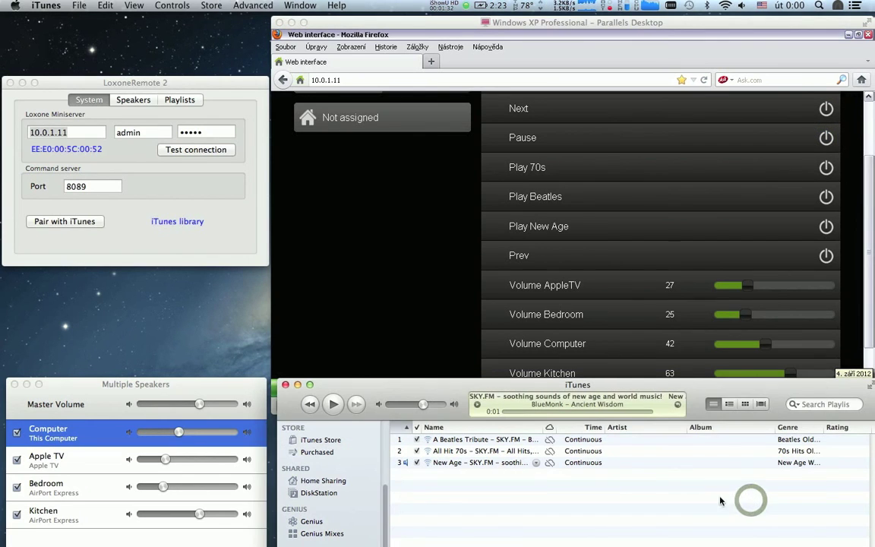